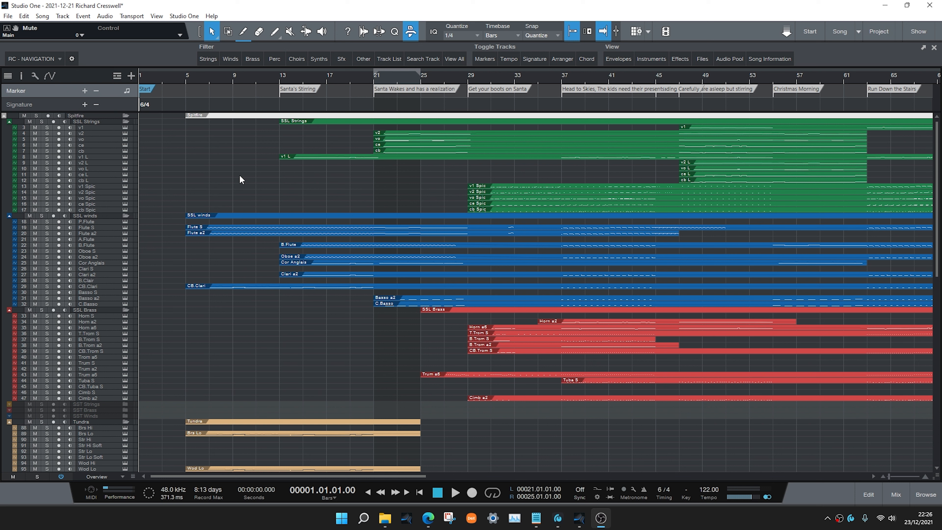
- Look through the arrangement's whole track list, from the SSL Strings down to the Kontakt tracks and back up to the Spitfire folder
scroll(270, 188, down, 15)
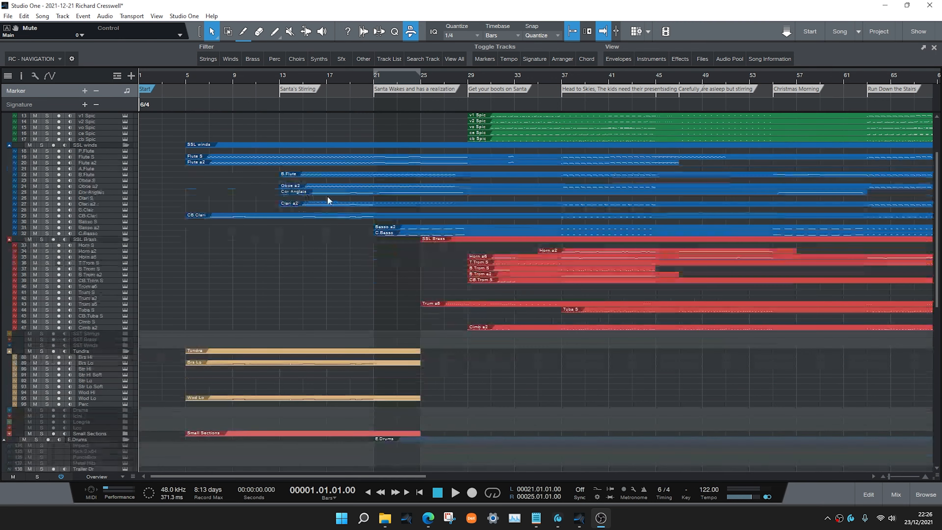
scroll(385, 349, down, 6)
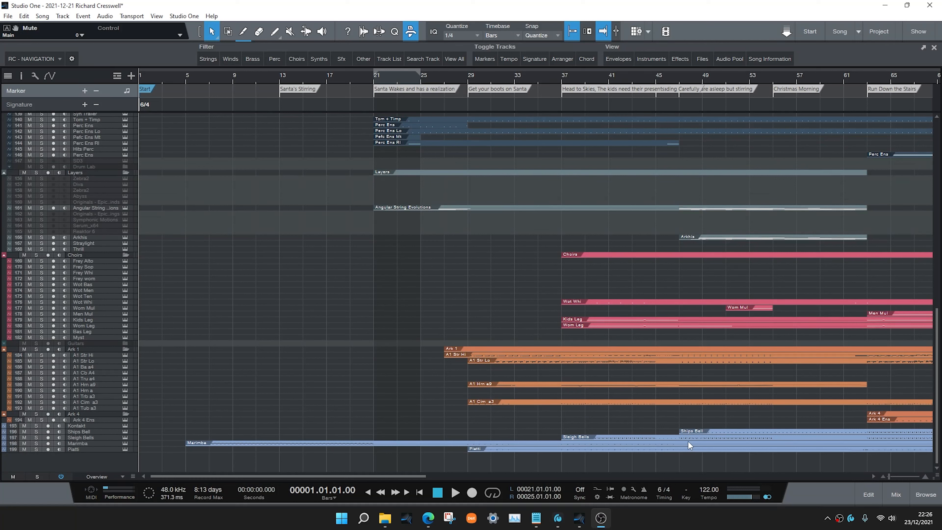
click(534, 448)
scroll(397, 345, up, 3)
scroll(363, 254, up, 10)
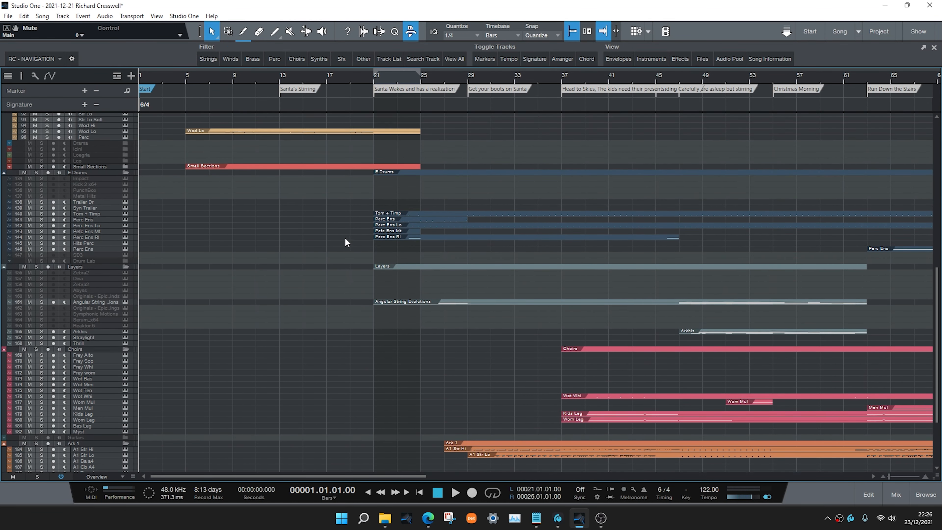
scroll(286, 254, up, 5)
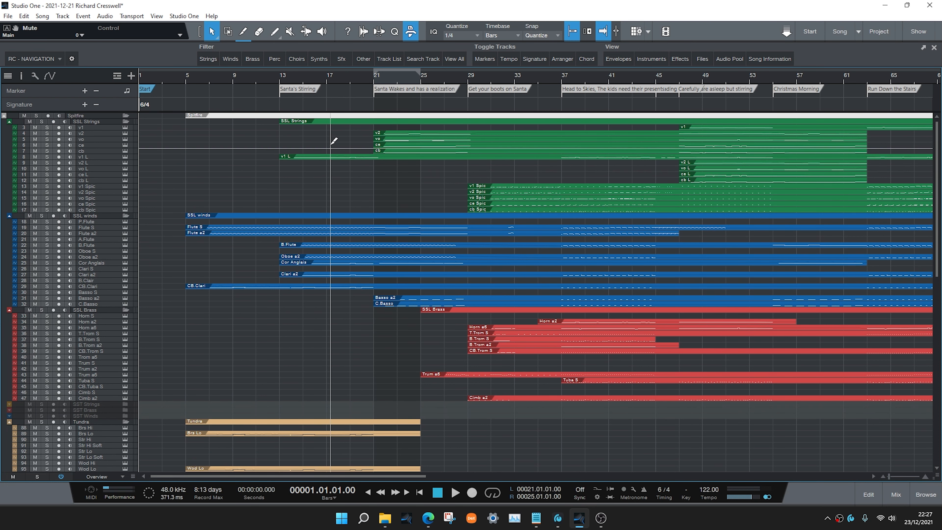
- Select the section markers one after another from "Santa's Stirring" to "Head to Skies, The kids need their presents"
scroll(324, 148, up, 2)
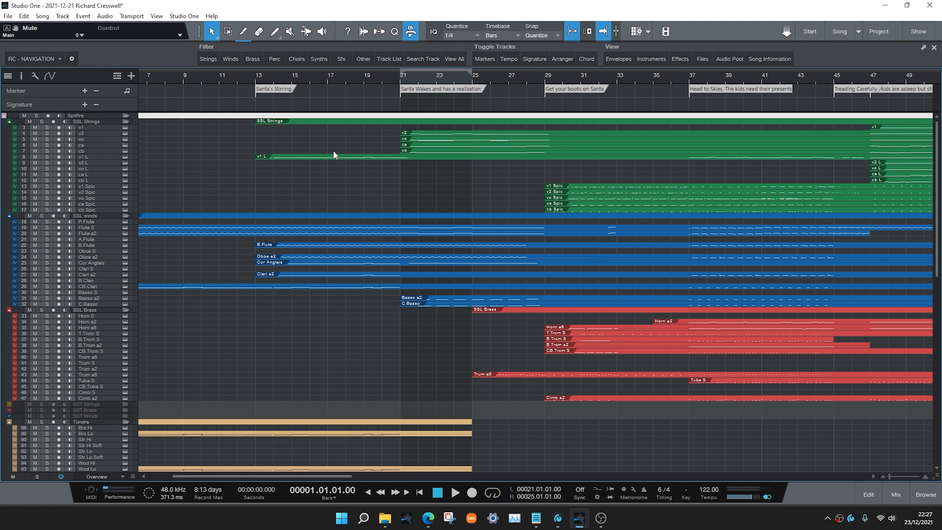
click(276, 88)
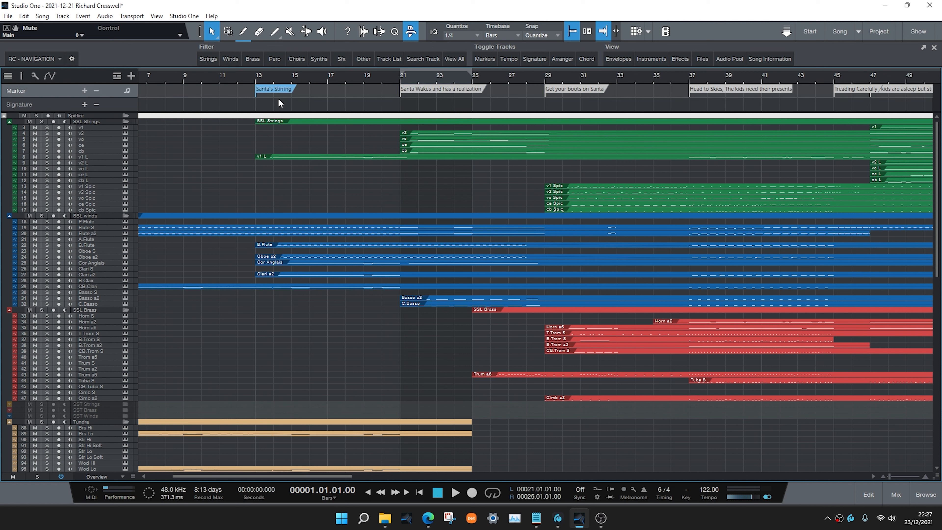
click(429, 92)
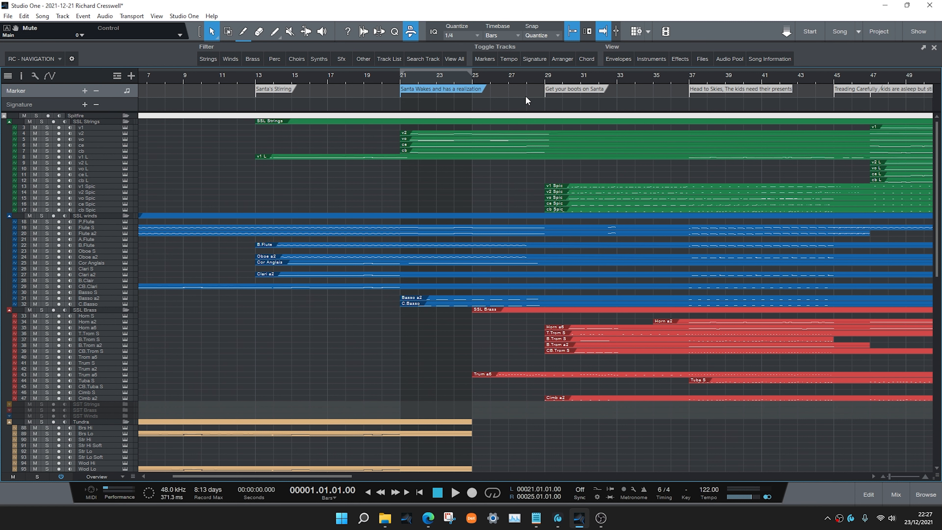
click(555, 92)
key(w)
scroll(356, 127, up, 4)
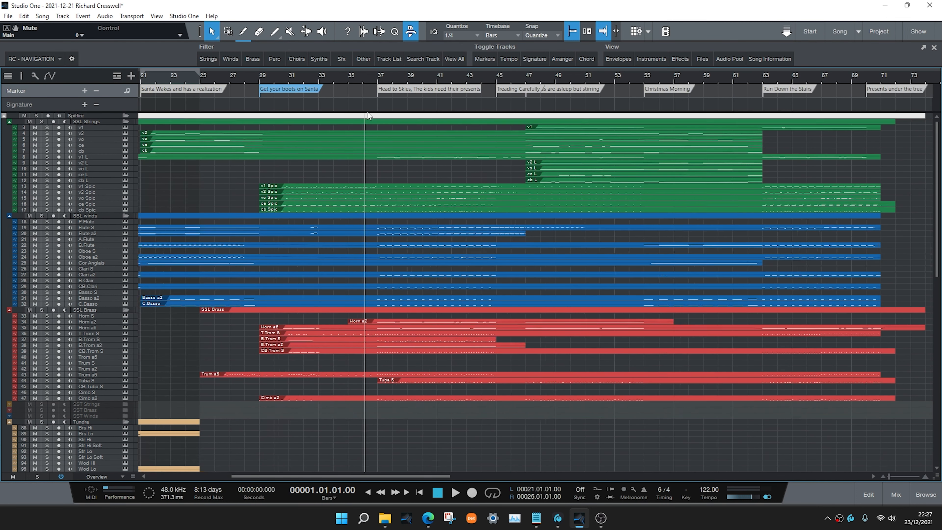
click(402, 92)
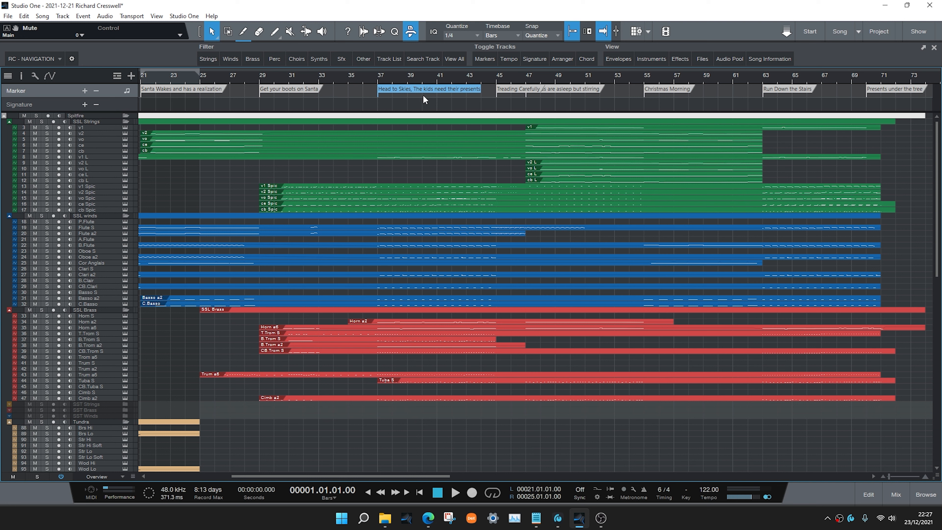
- Select the "Treading Carefully", "The kids are asleep but stirring" and "Christmas Morning" markers in turn, viewing each section
scroll(419, 102, up, 2)
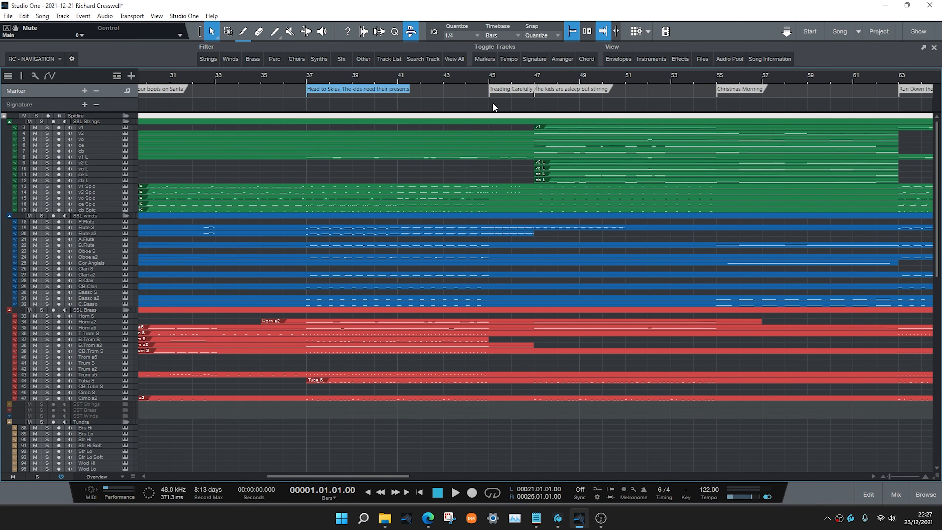
click(511, 96)
scroll(558, 130, up, 2)
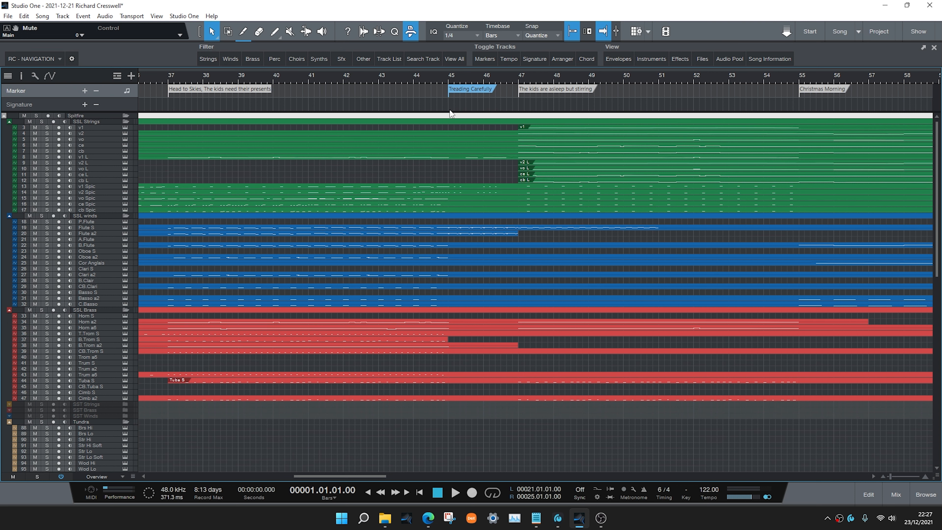
click(526, 91)
scroll(367, 130, down, 3)
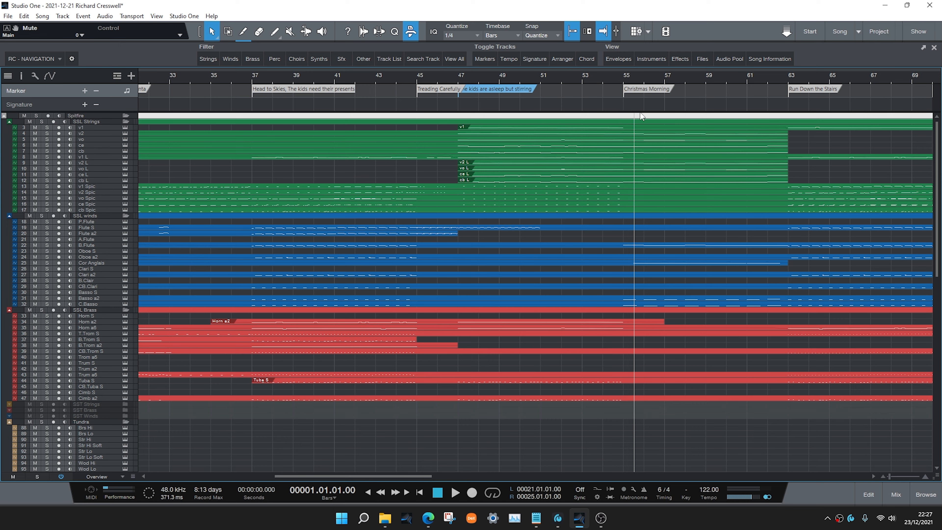
scroll(689, 96, up, 4)
click(569, 97)
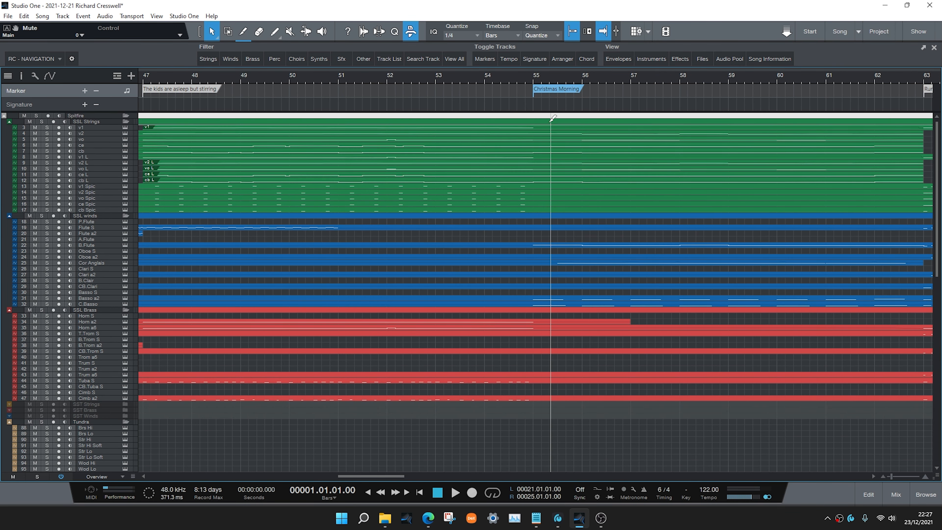
- Select the "Run Down the Stairs" and "Presents under the tree" markers in turn to view the closing sections
scroll(556, 119, down, 2)
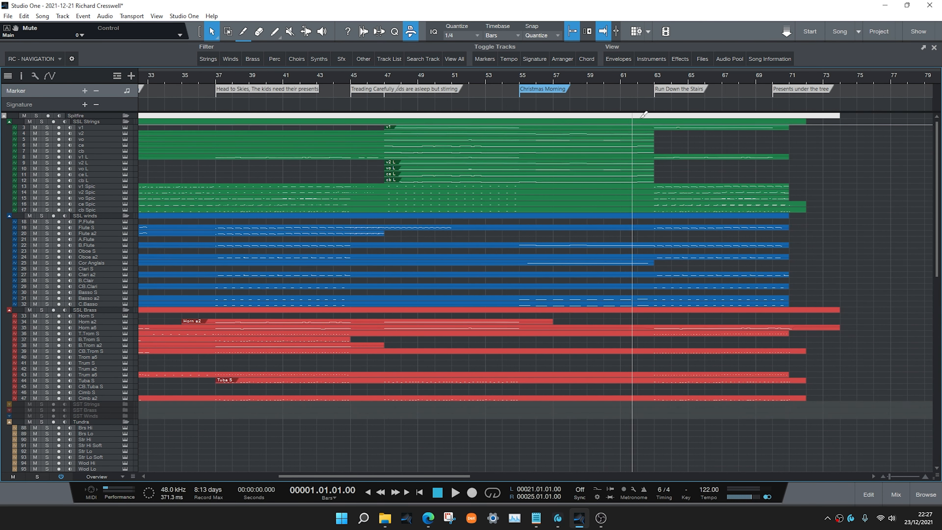
scroll(593, 119, up, 2)
click(632, 89)
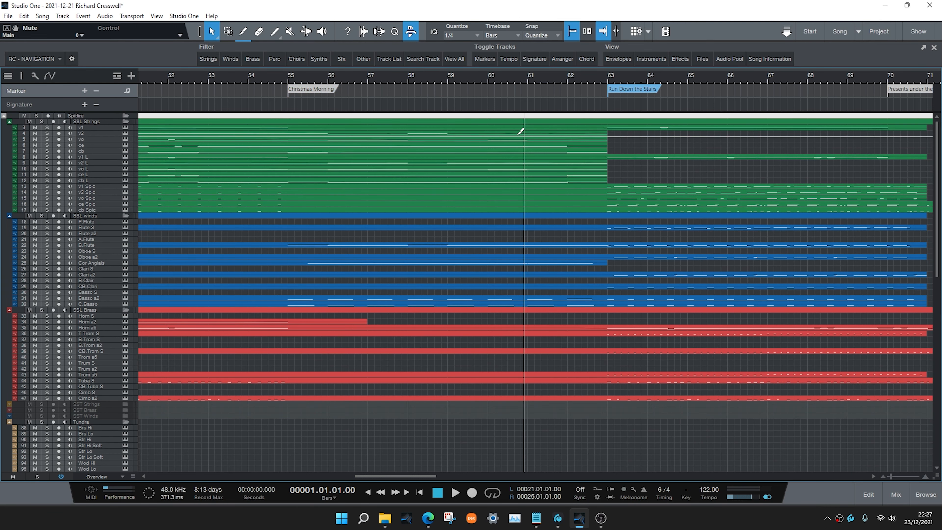
scroll(574, 130, down, 1)
scroll(637, 125, up, 1)
scroll(636, 126, up, 2)
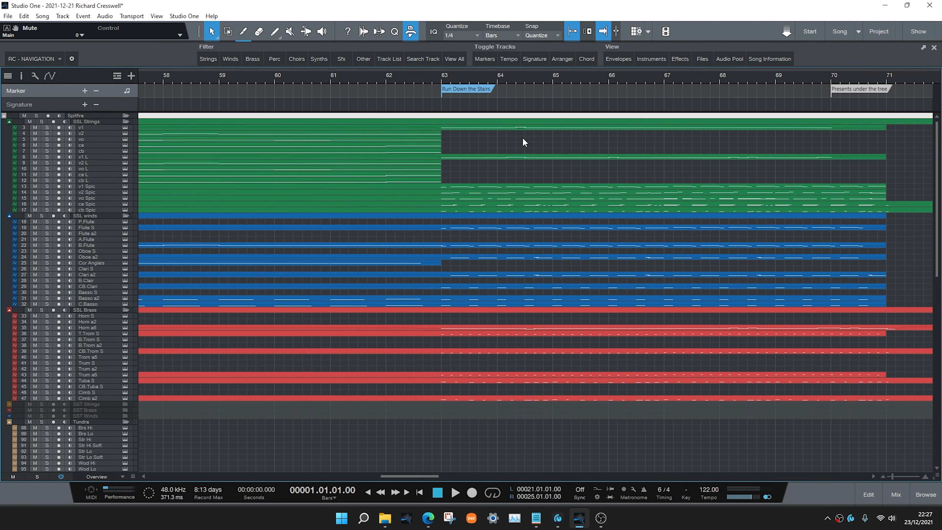
click(839, 92)
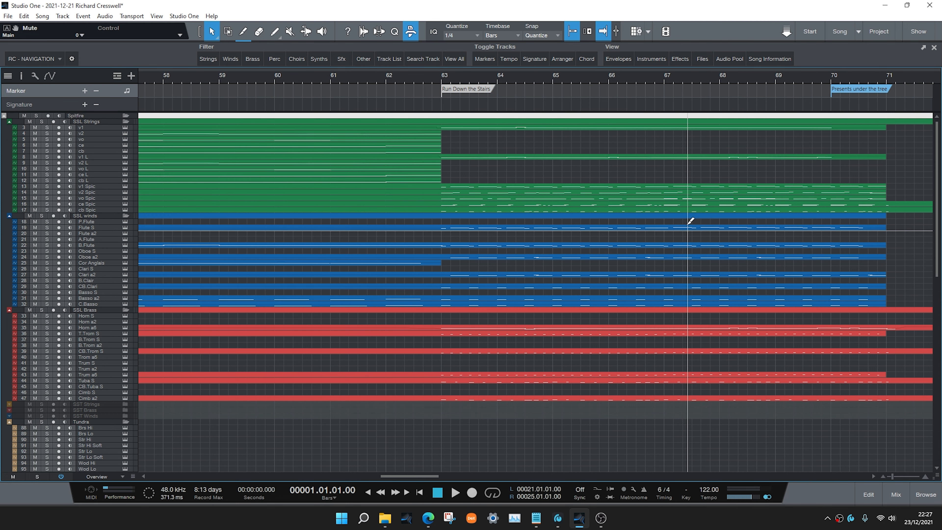
- Examine the full-length arrangement of every instrument group, down to the Kontakt tracks and back up through Tundra, brass, winds and strings
scroll(690, 218, down, 4)
scroll(681, 221, down, 4)
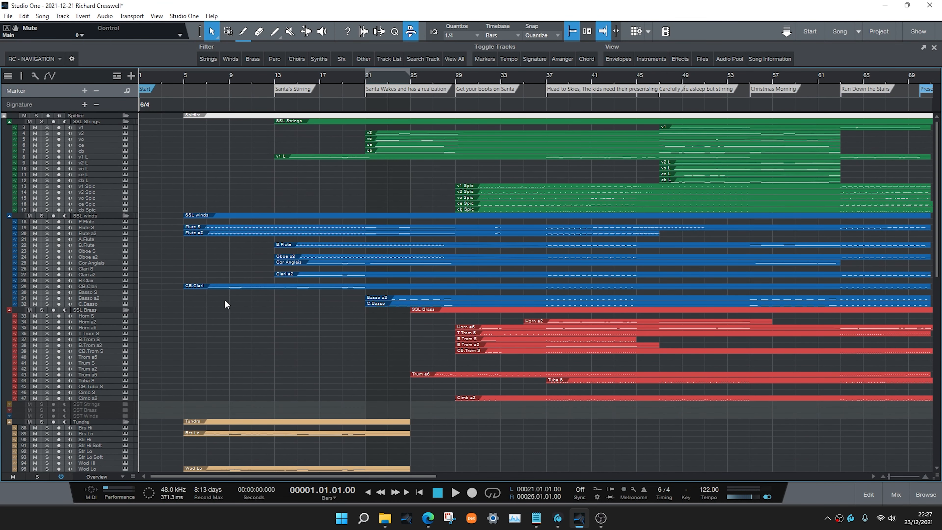
scroll(219, 280, down, 8)
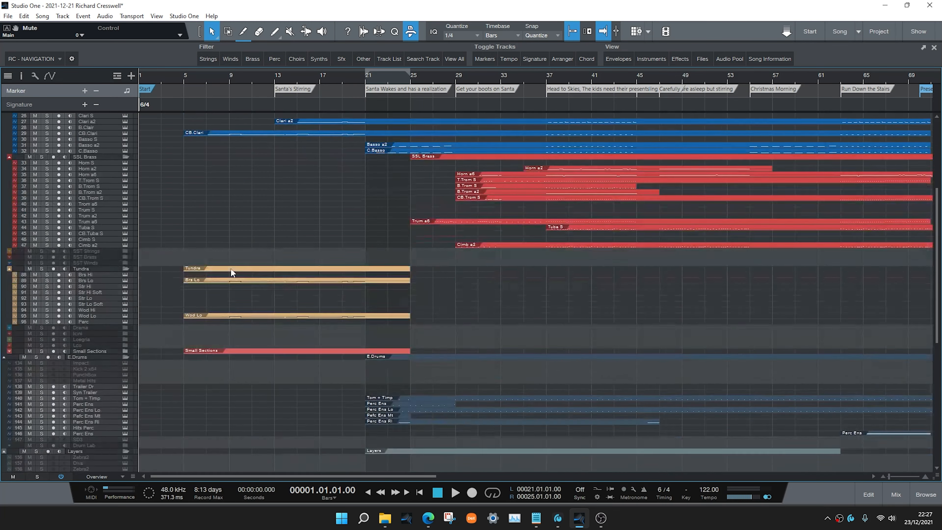
scroll(233, 273, down, 7)
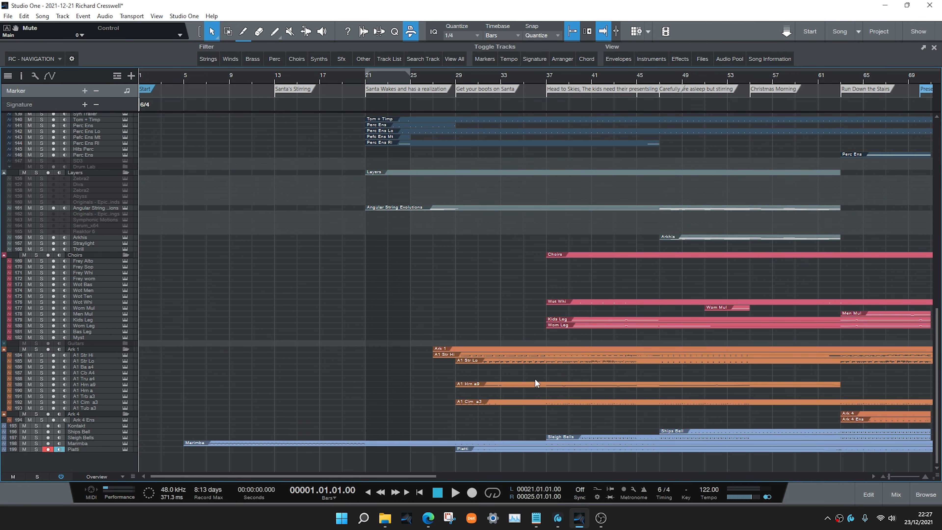
drag(938, 340, 938, 319)
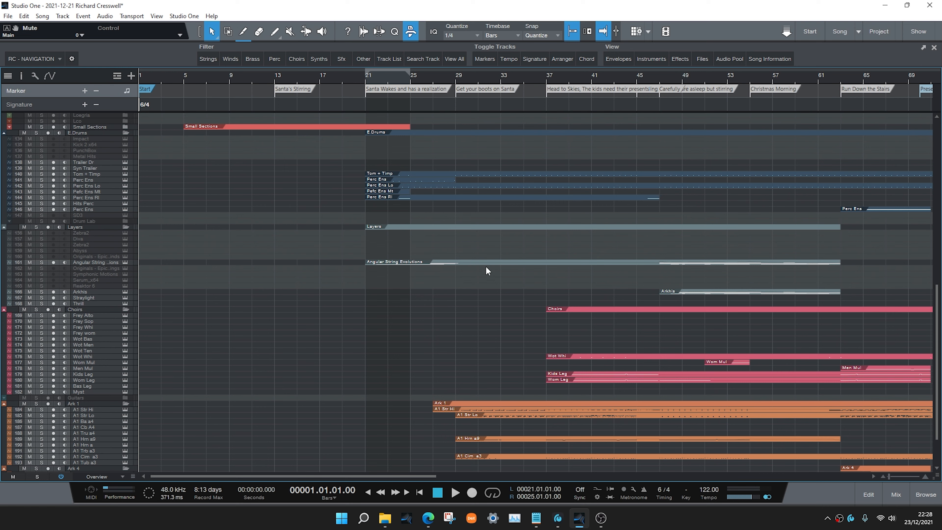
drag(935, 329, 935, 259)
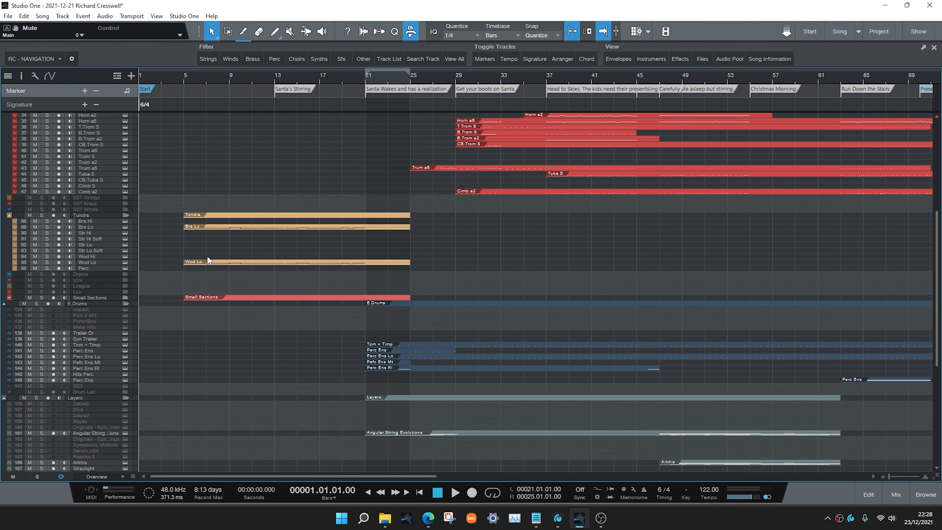
scroll(208, 258, up, 10)
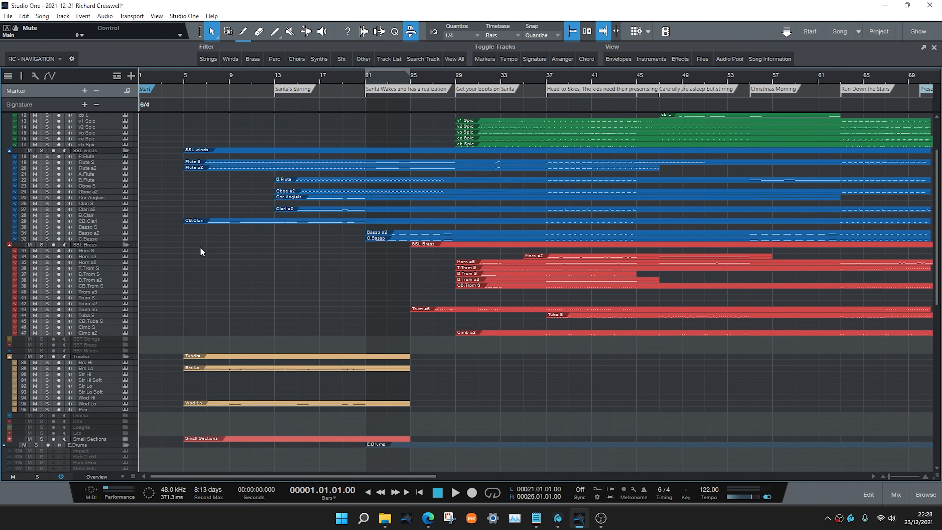
scroll(202, 251, up, 1)
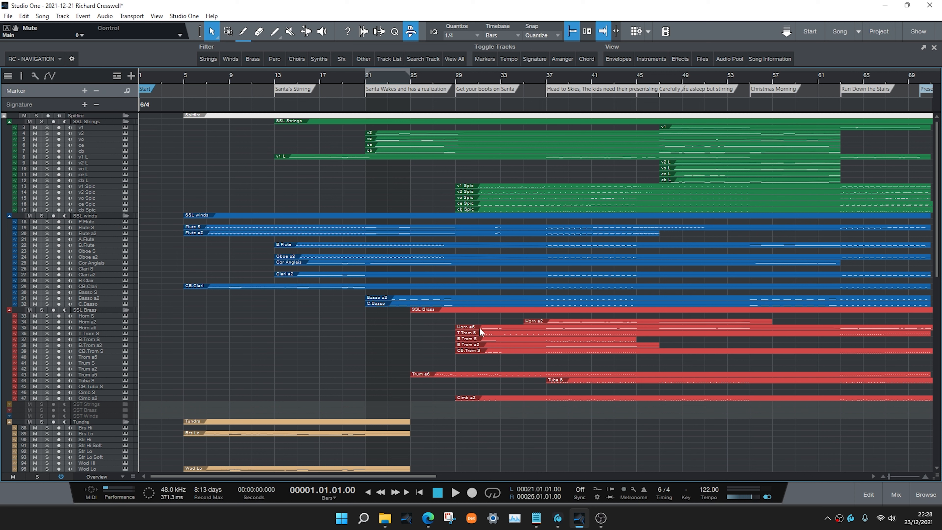
- Review the percussion, Layers, Choirs and Ark tracks across the timeline, finishing back at the SSL Strings
drag(935, 169, 935, 294)
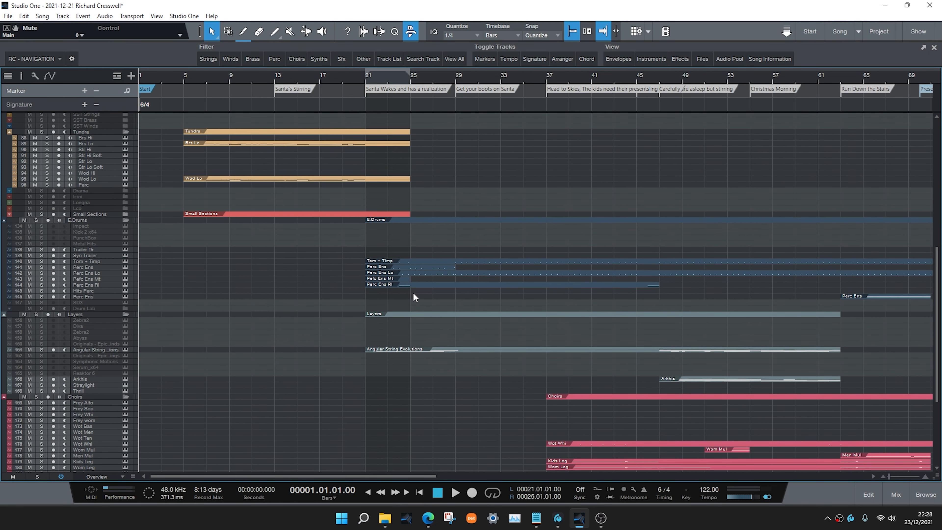
scroll(414, 297, down, 2)
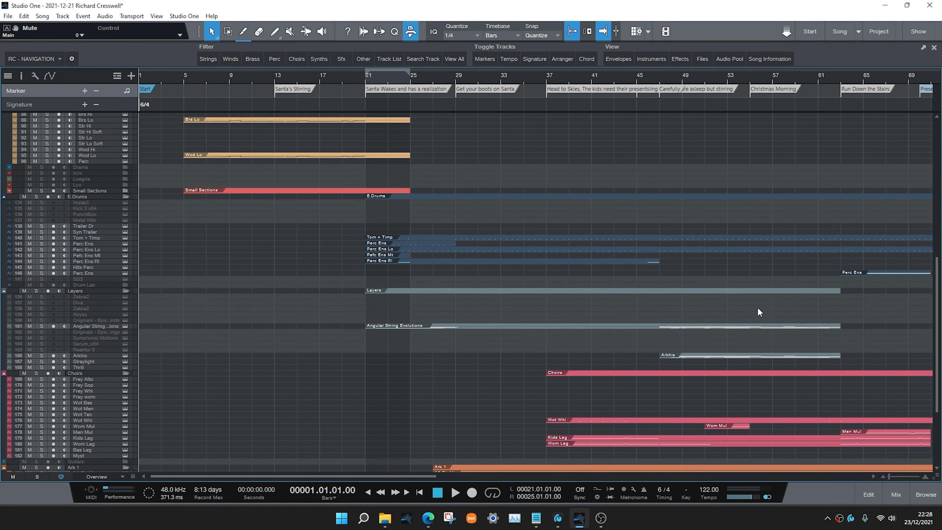
drag(937, 308, 940, 349)
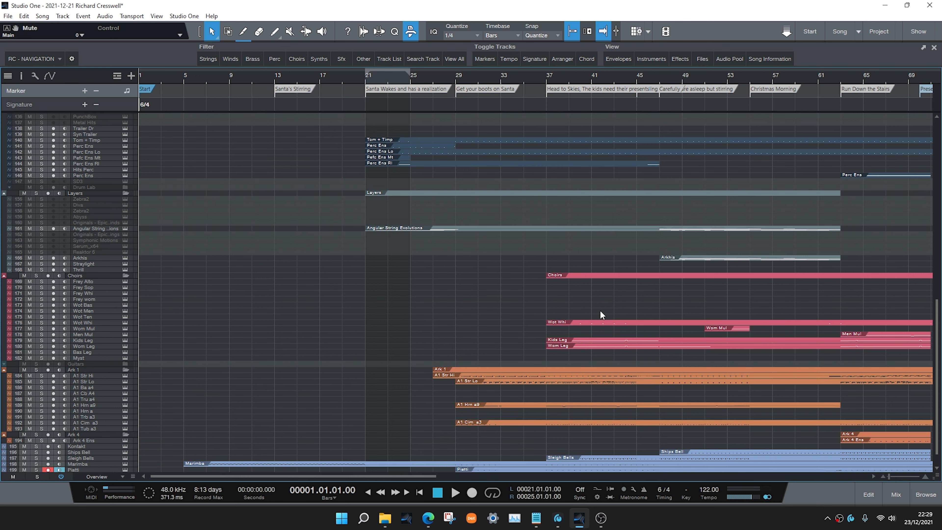
scroll(540, 301, up, 5)
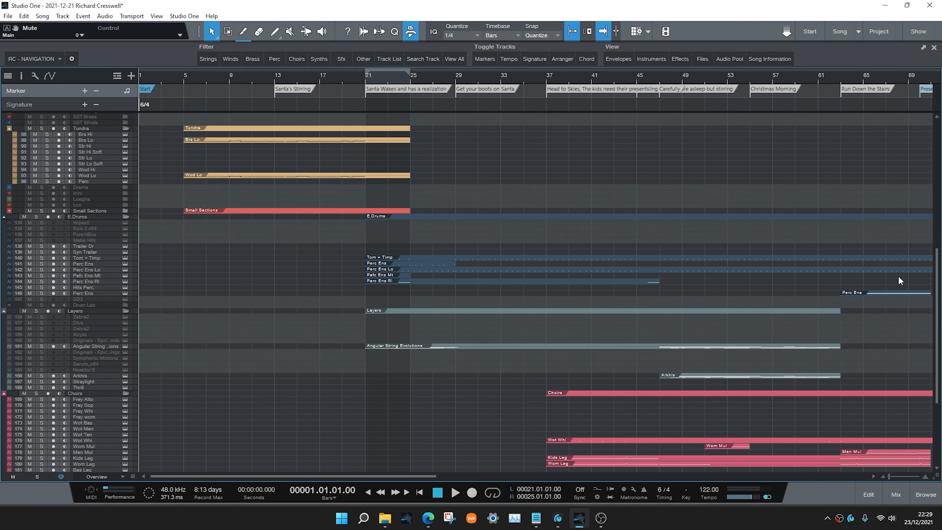
drag(937, 275, 936, 143)
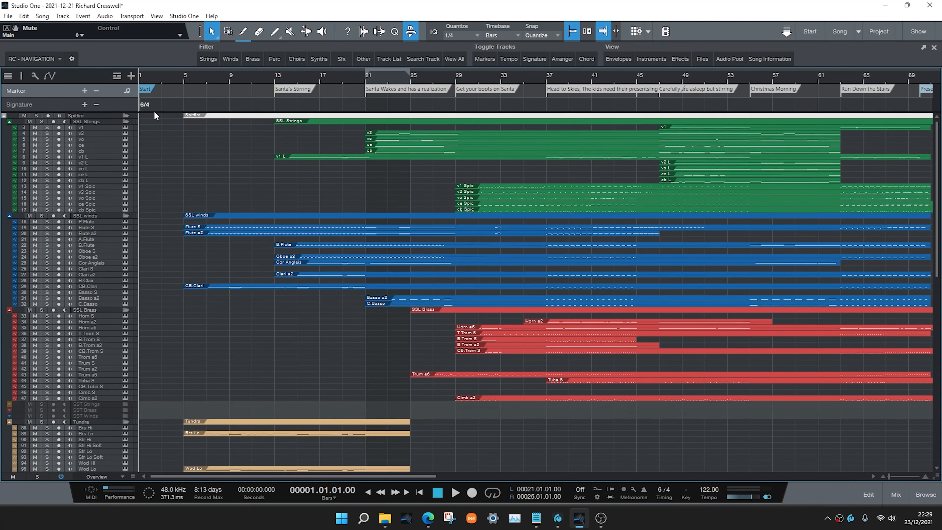
- Show the mixer, mute the Main output channel and stop the song's playback
click(895, 495)
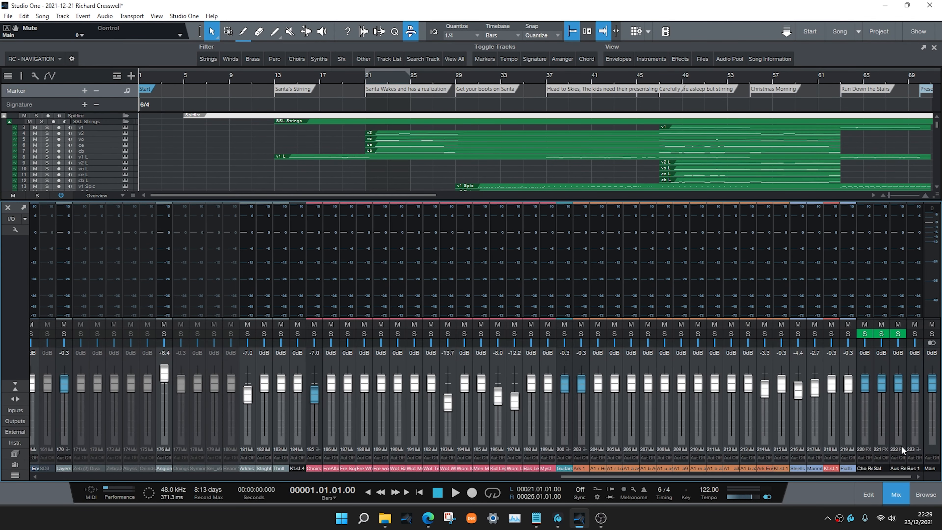
click(932, 324)
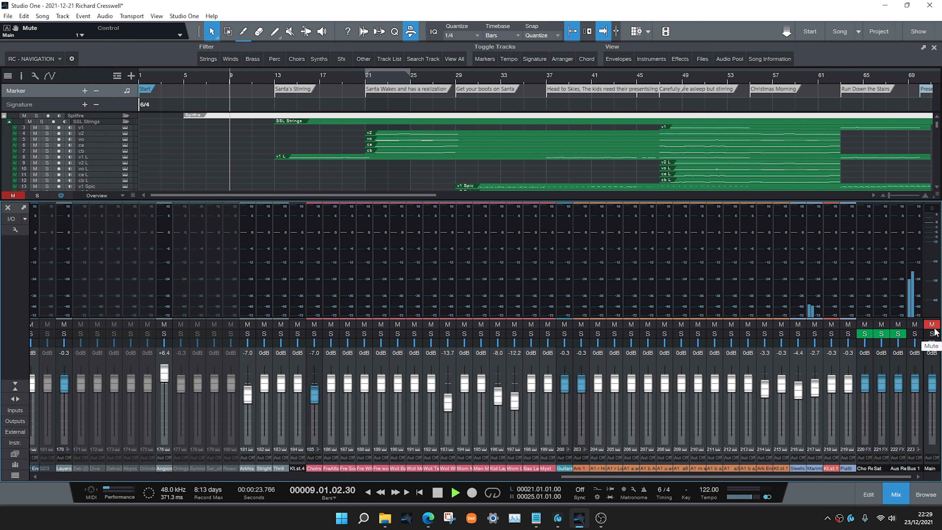
key(space)
- Set the playback position to bar 4 beat 3, unmute the Main output and leave the mixer shown
click(180, 80)
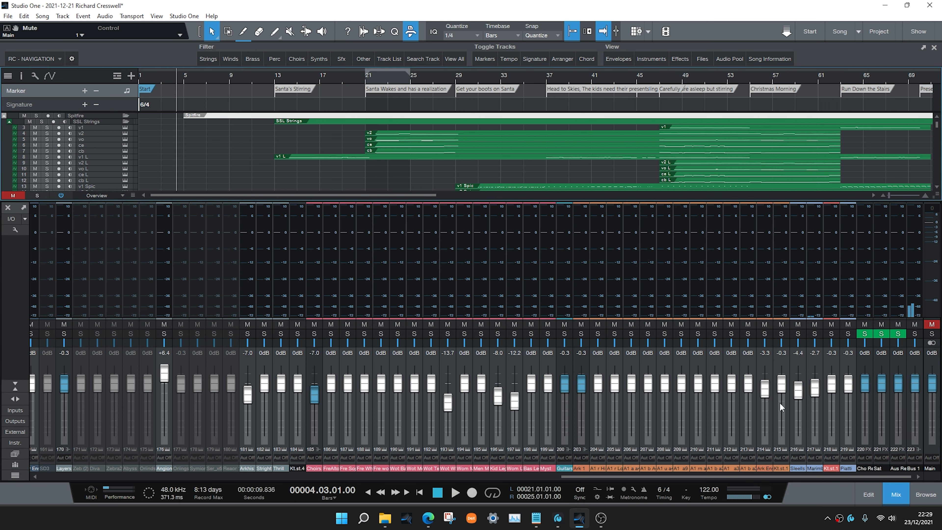
click(932, 324)
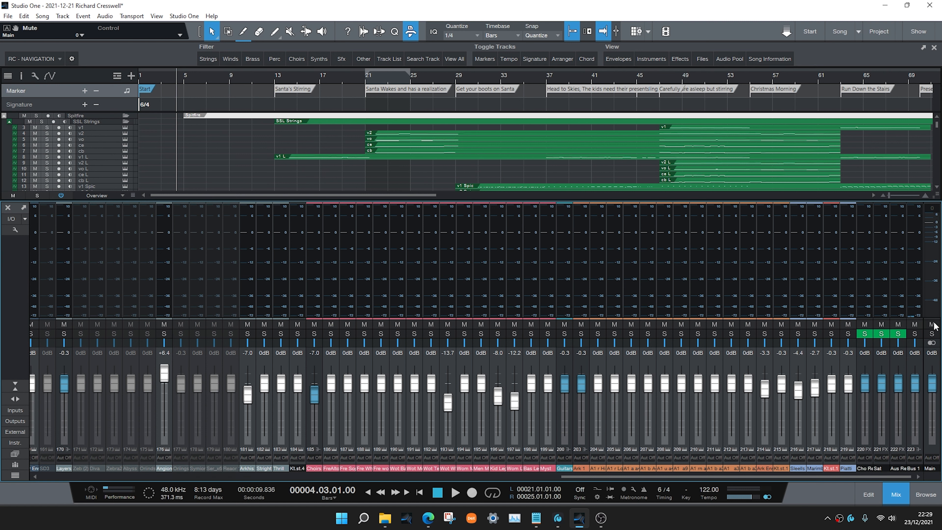
click(894, 495)
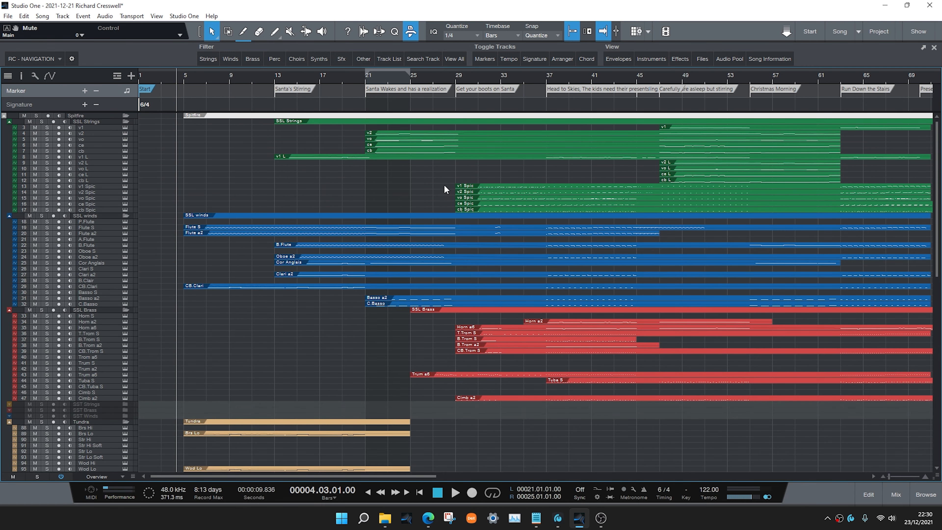
click(895, 494)
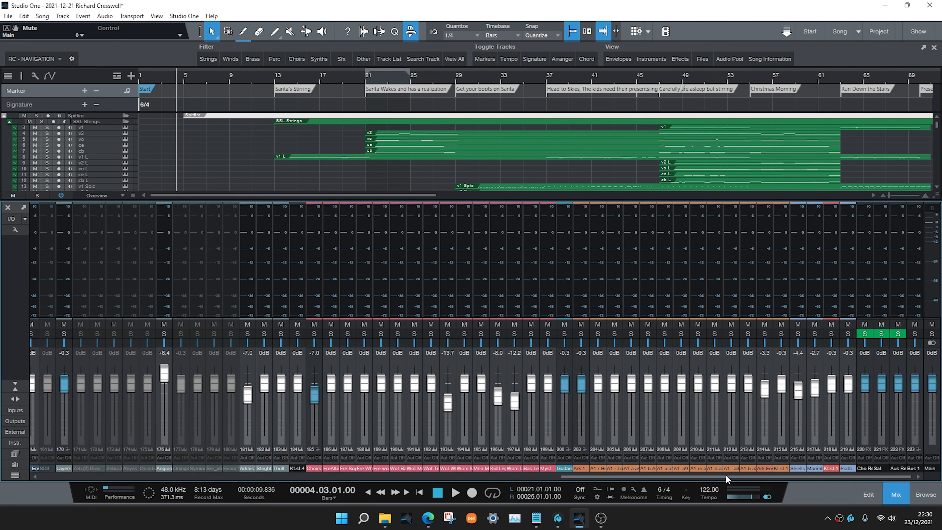
- Hide the mixer to show the full track arrangement while the song plays
drag(719, 479, 684, 477)
key(F3)
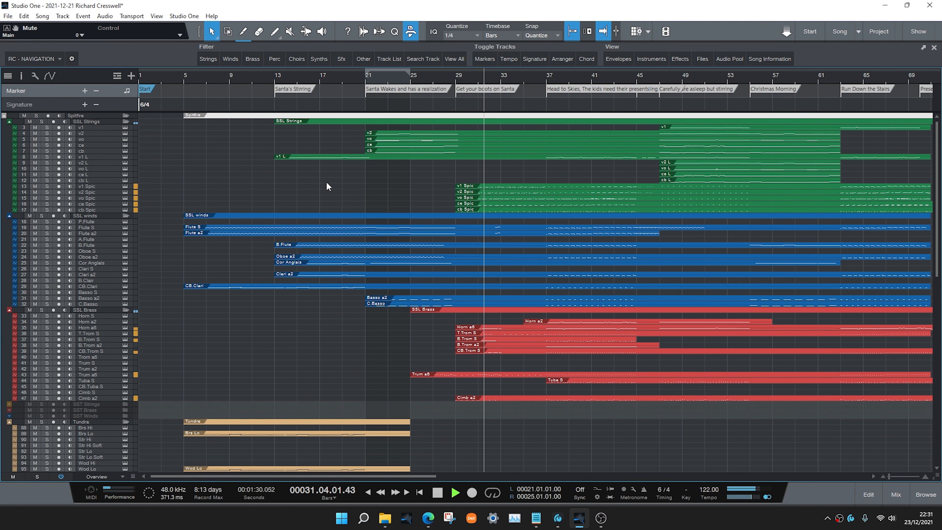
scroll(571, 204, up, 5)
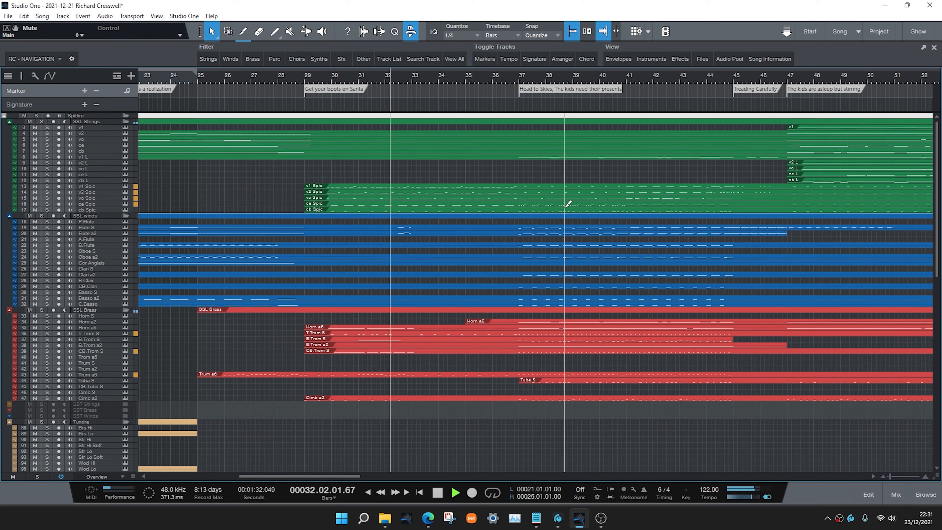
- Select the five string Spic parts, examine their notes together in the note editor, and close the editor
drag(399, 178, 419, 210)
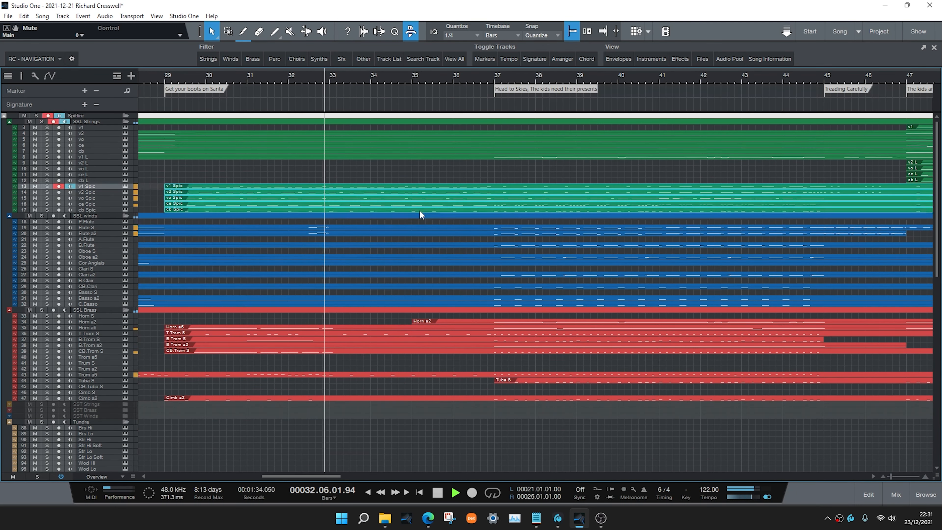
double_click(419, 210)
scroll(432, 219, down, 5)
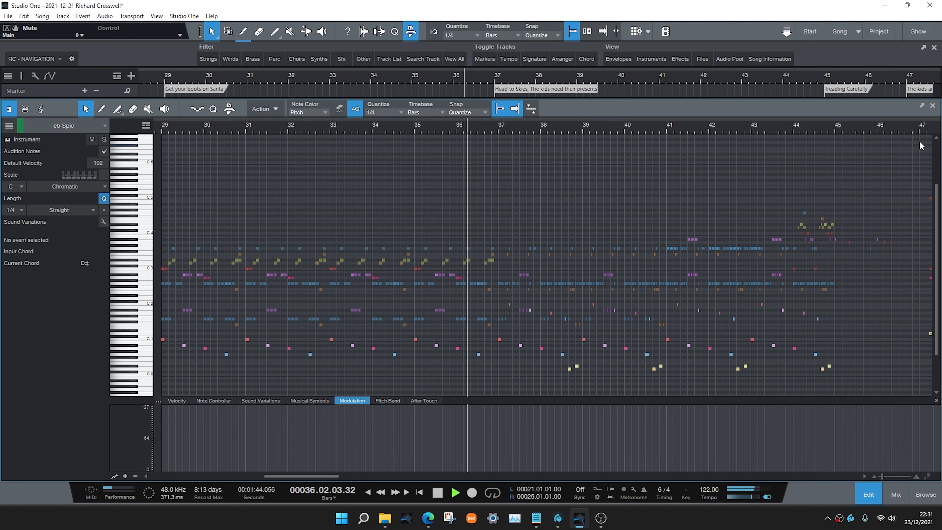
click(933, 106)
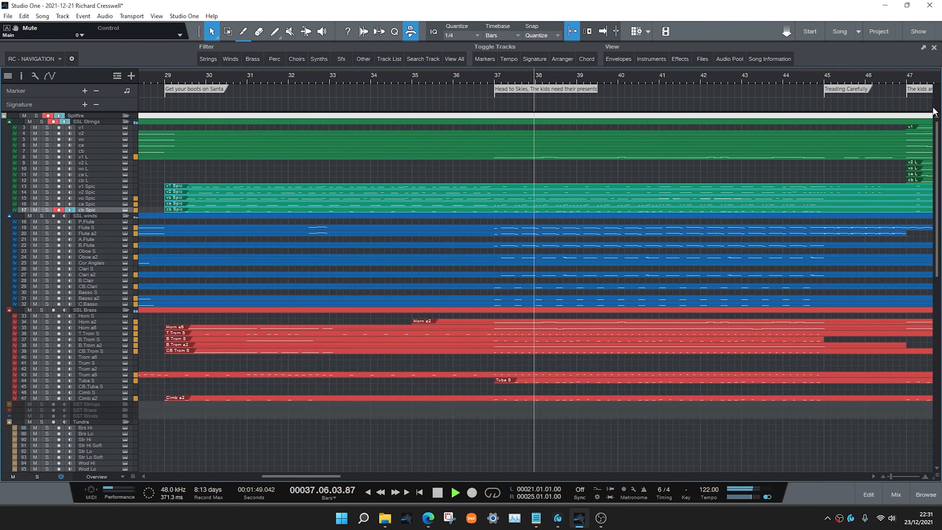
- Deselect the Spic parts and follow playback through the spiccato strings and winds in the "Head to Skies" section at a larger track height
click(684, 176)
scroll(677, 177, down, 6)
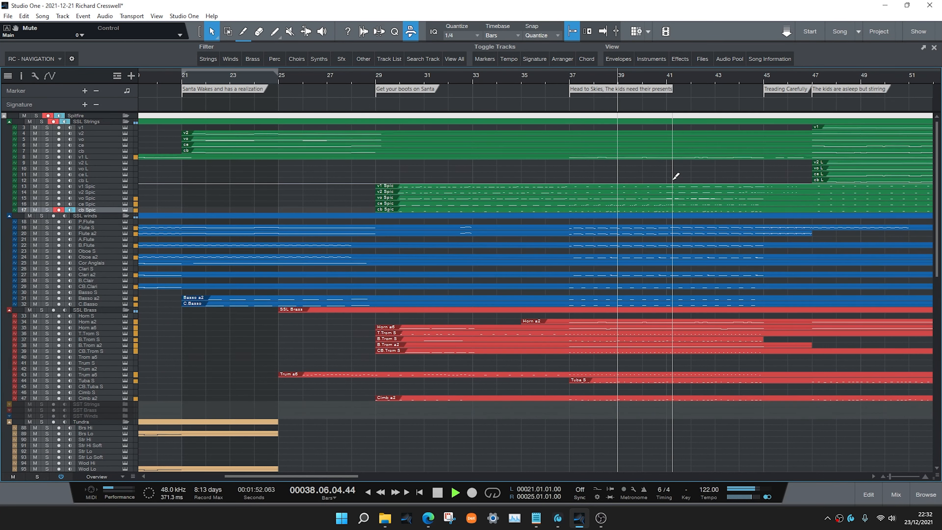
scroll(721, 338, up, 5)
scroll(724, 333, up, 2)
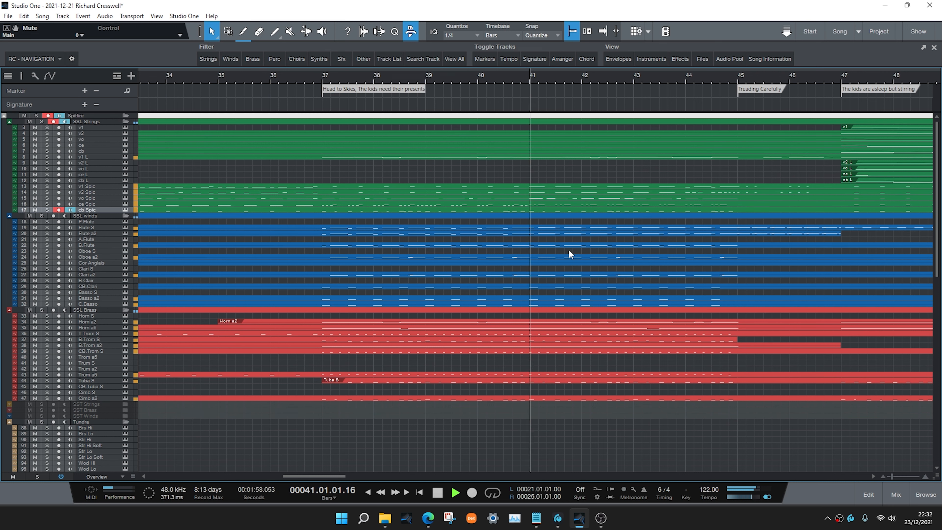
scroll(590, 238, up, 2)
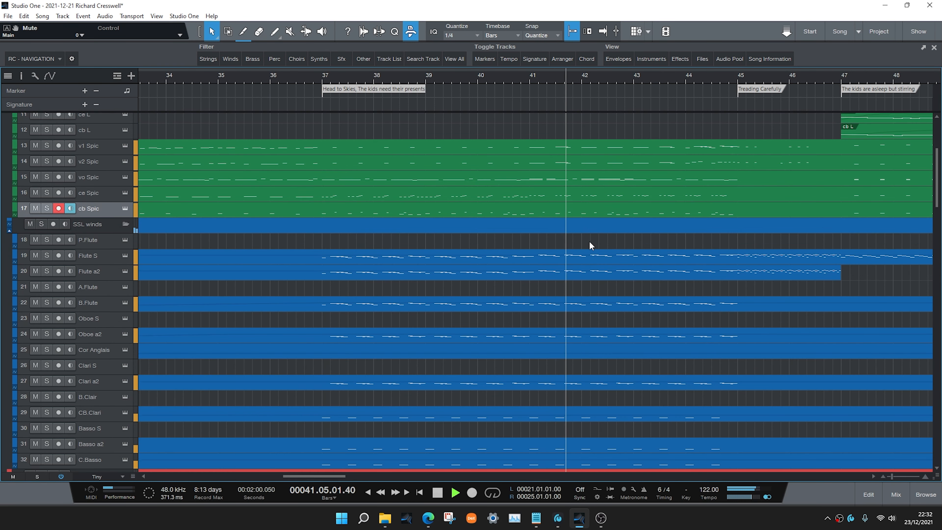
scroll(589, 241, down, 1)
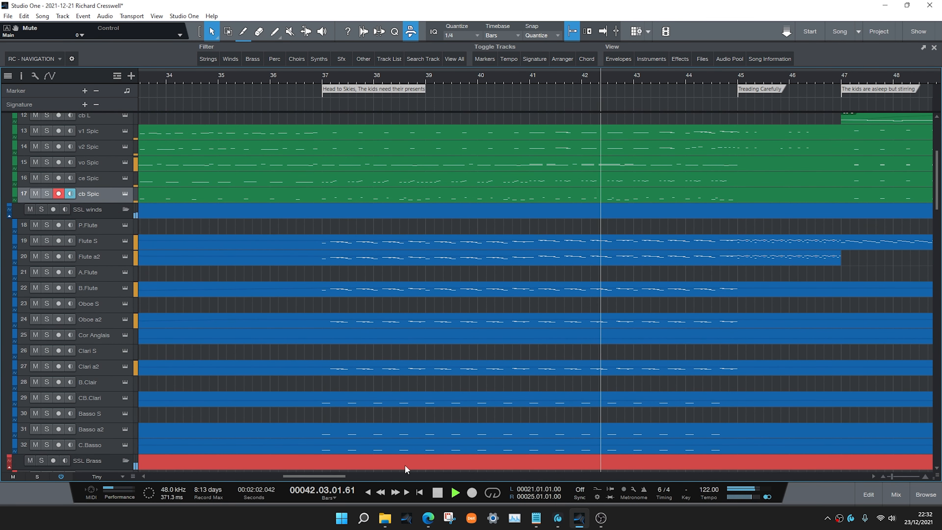
- Turn on autoscroll, follow the strings and winds to the end of the piece, and stop playback at bar 72
click(602, 33)
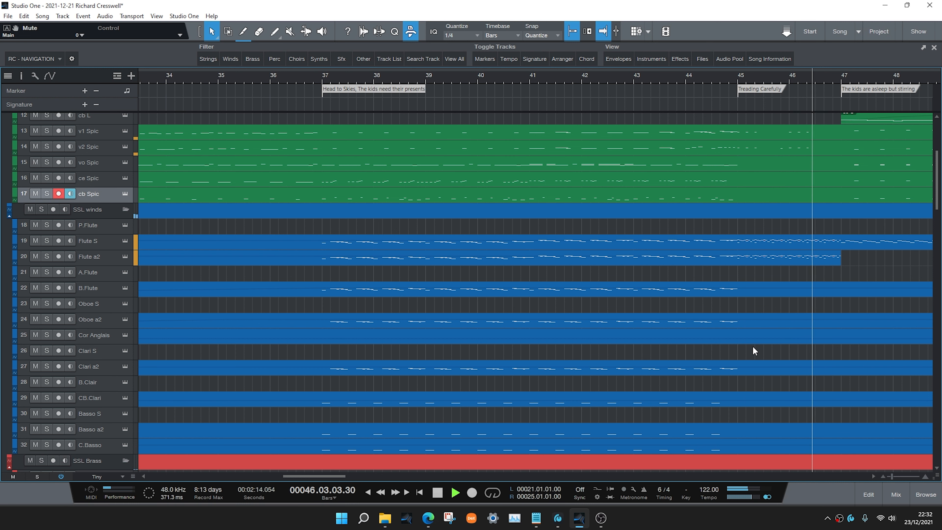
scroll(768, 340, up, 2)
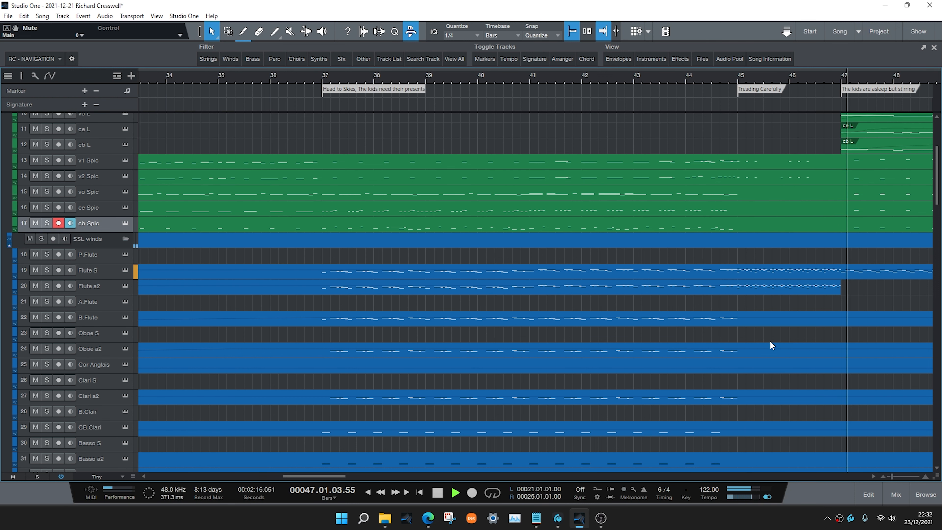
scroll(770, 340, up, 3)
scroll(770, 340, up, 3)
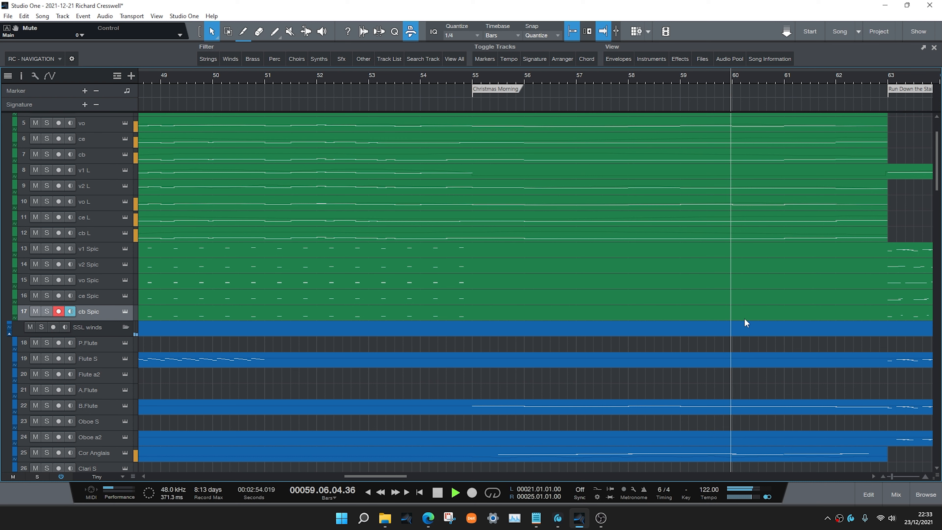
drag(397, 478, 436, 481)
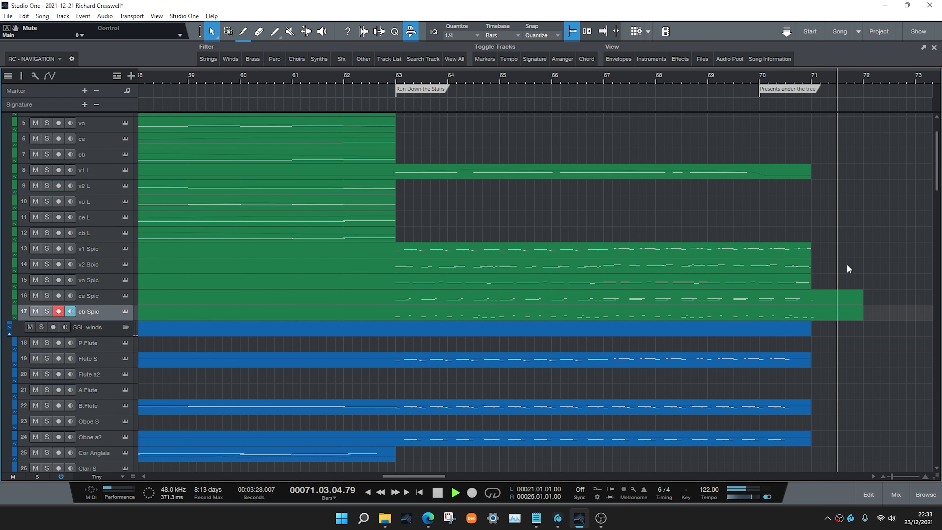
key(space)
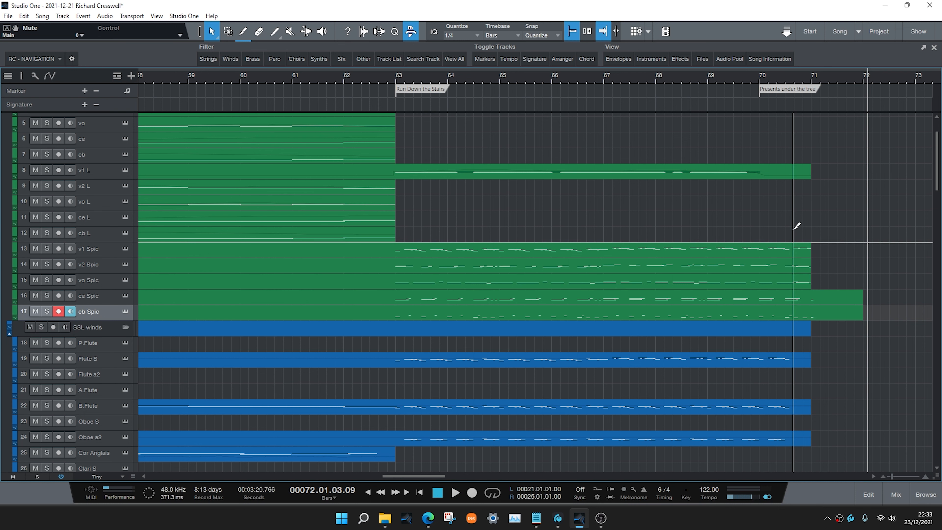
- Review the overall arrangement from the strings down to the Choirs and Ark tracks, finishing back at the SSL Strings
key(alt+z)
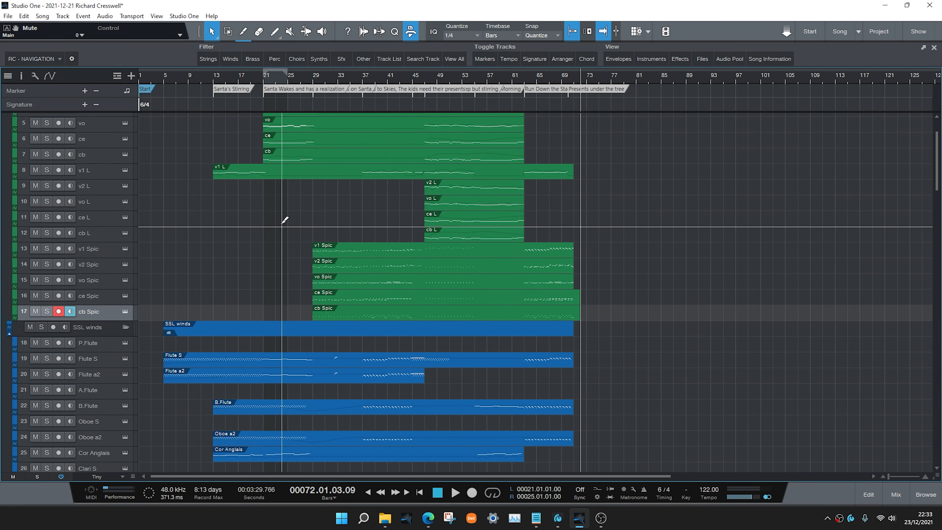
key(alt+z)
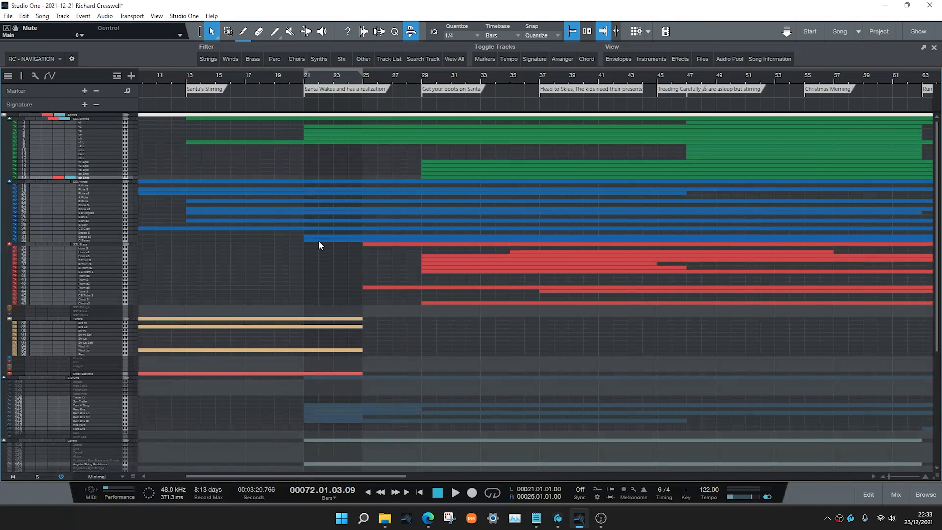
scroll(296, 234, down, 5)
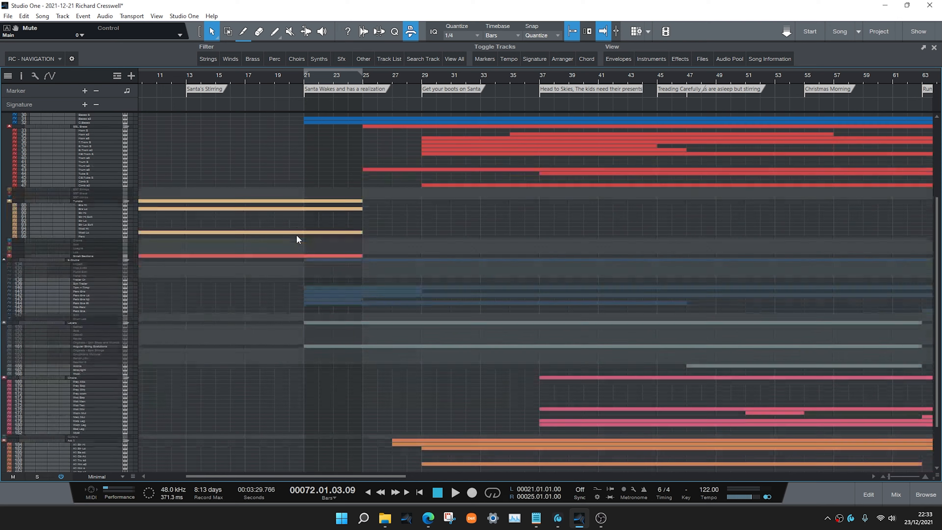
scroll(300, 234, up, 3)
scroll(300, 234, up, 4)
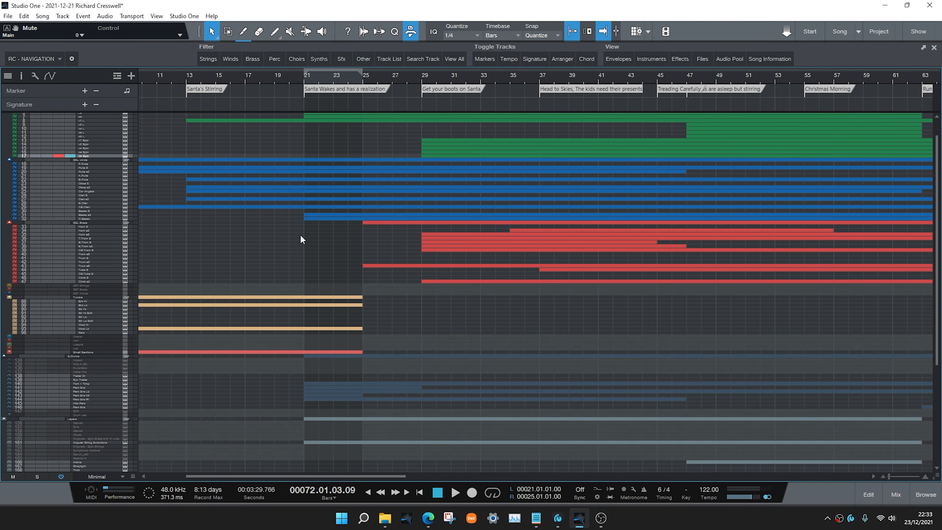
scroll(298, 234, up, 4)
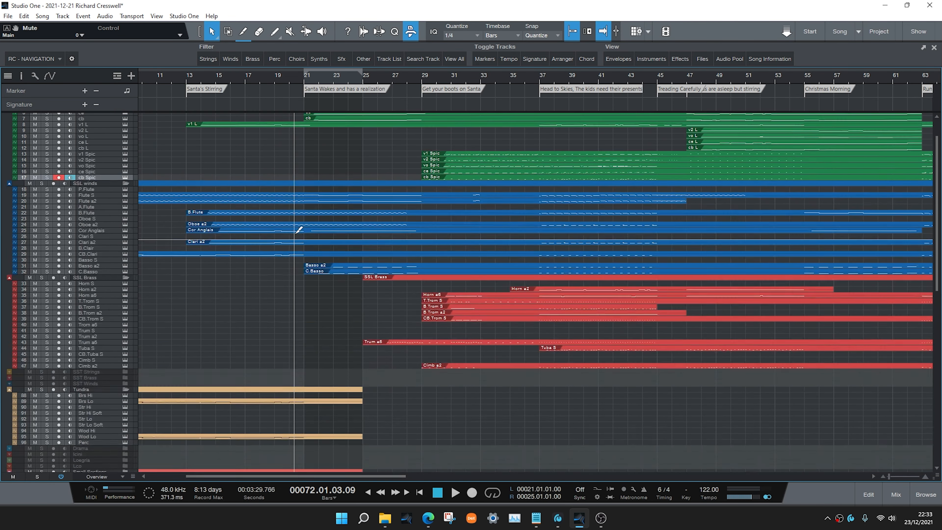
scroll(298, 234, up, 5)
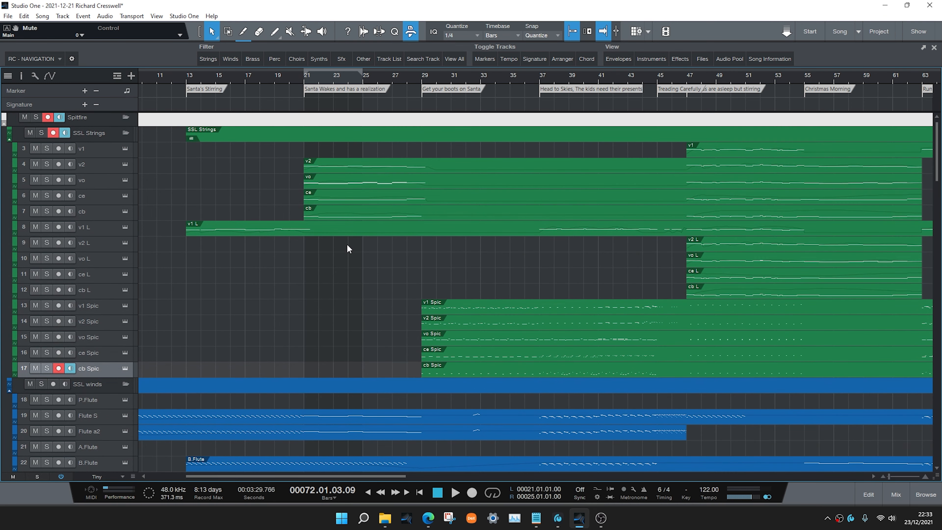
scroll(358, 246, down, 2)
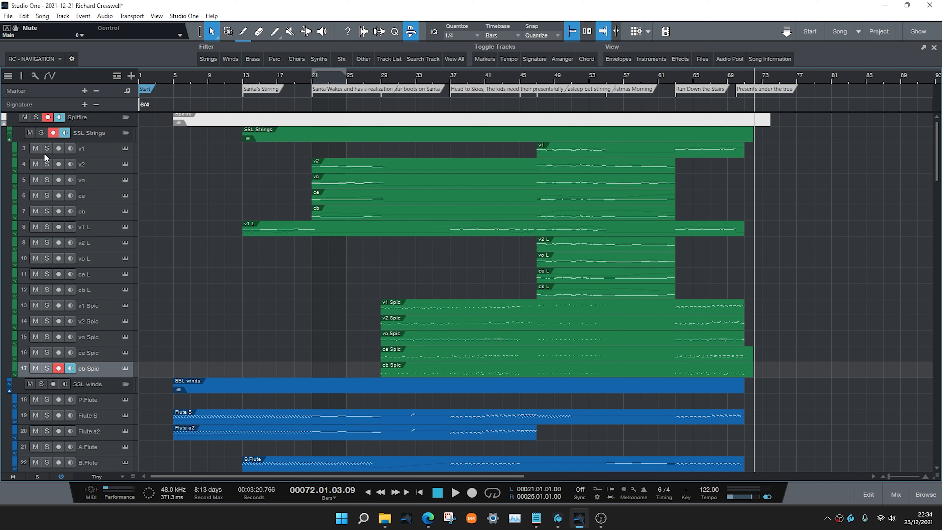
- Solo the SSL Strings folder and play it from bar 21 to the end of bar 24
click(42, 132)
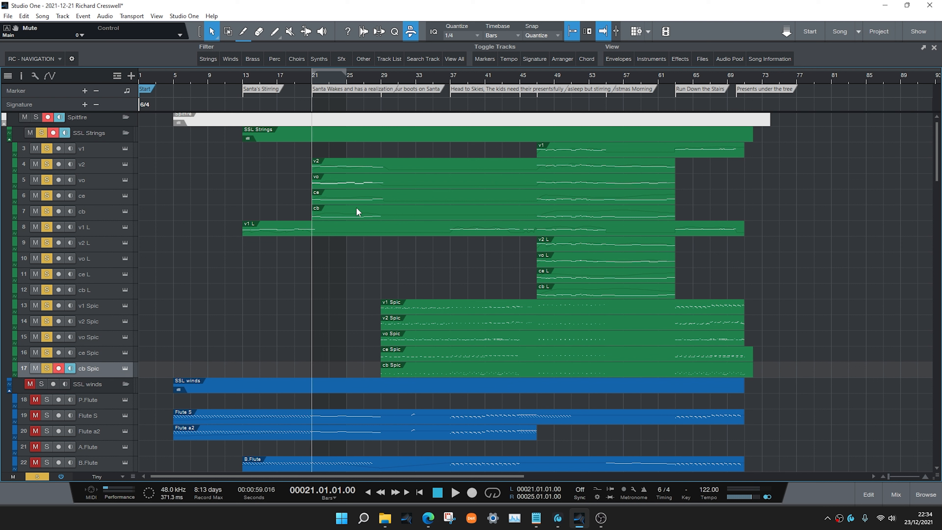
key(space)
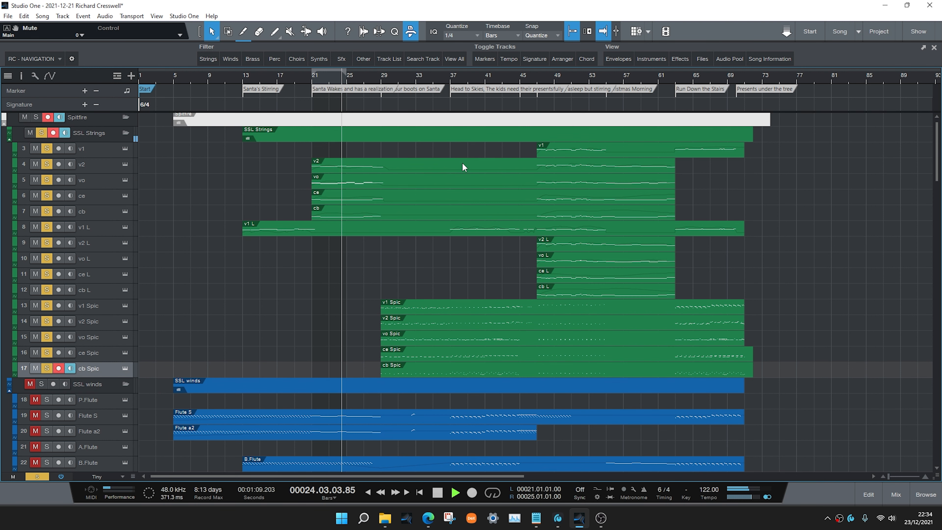
key(space)
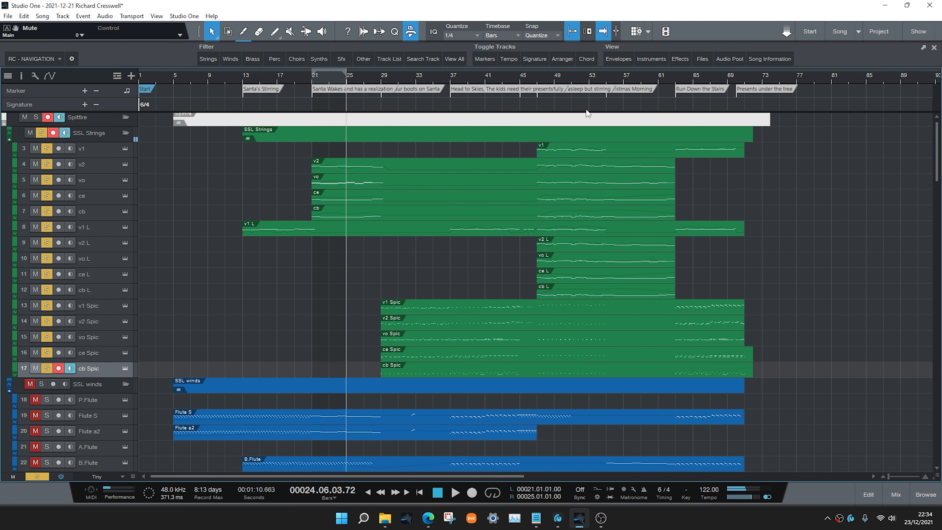
- Play the soloed strings from the "Christmas Morning" marker at bar 55, stop during bar 58, and show the full timeline
ctrl+scroll(640, 102, up, 2)
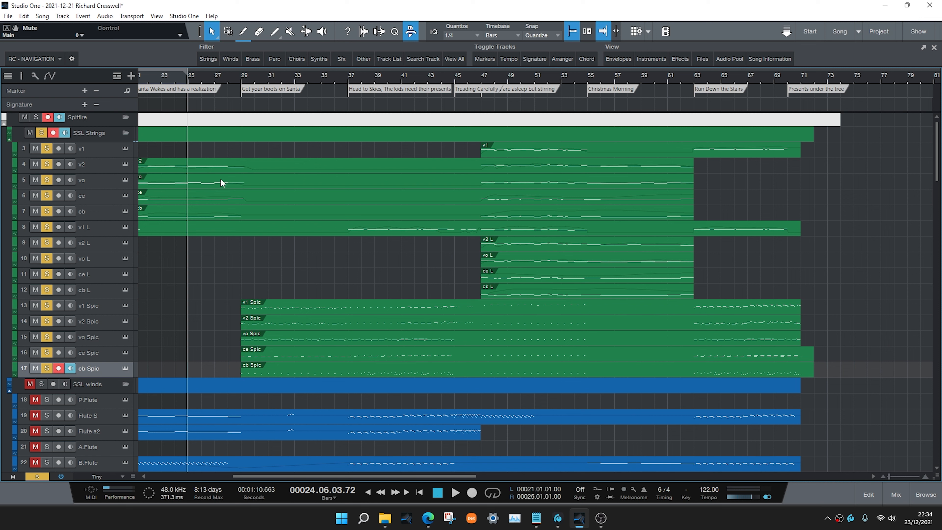
click(589, 76)
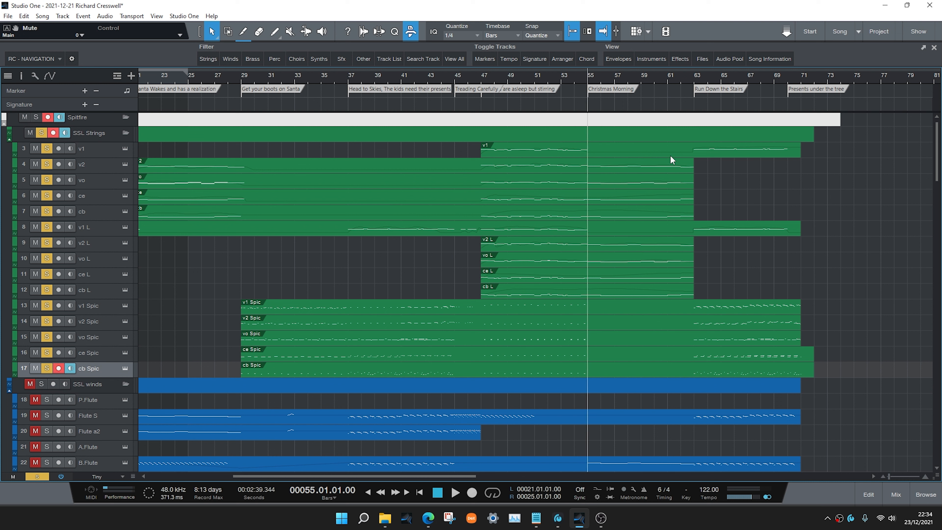
key(space)
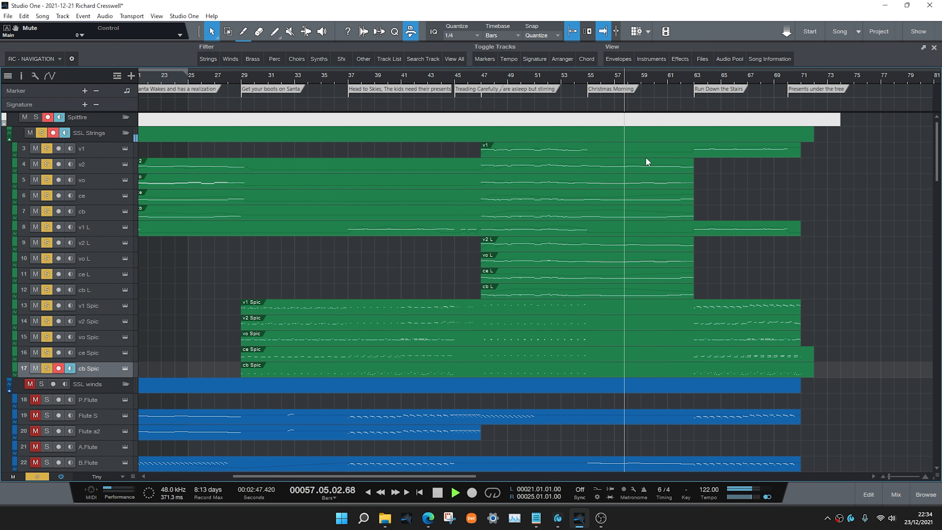
key(space)
key(w)
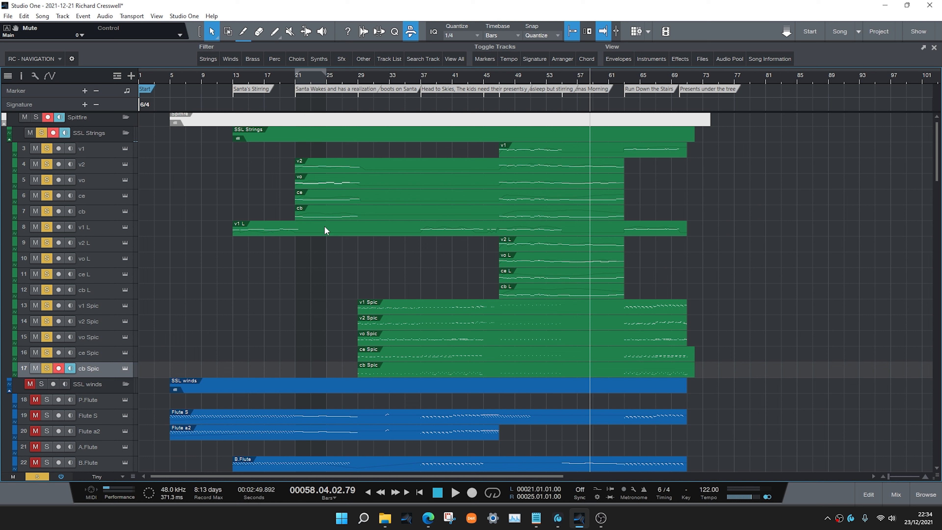
- Set the loop range to bars 29 to 33 and the playback position to bar 29, with only the five Spic tracks soloed
key(ctrl+s)
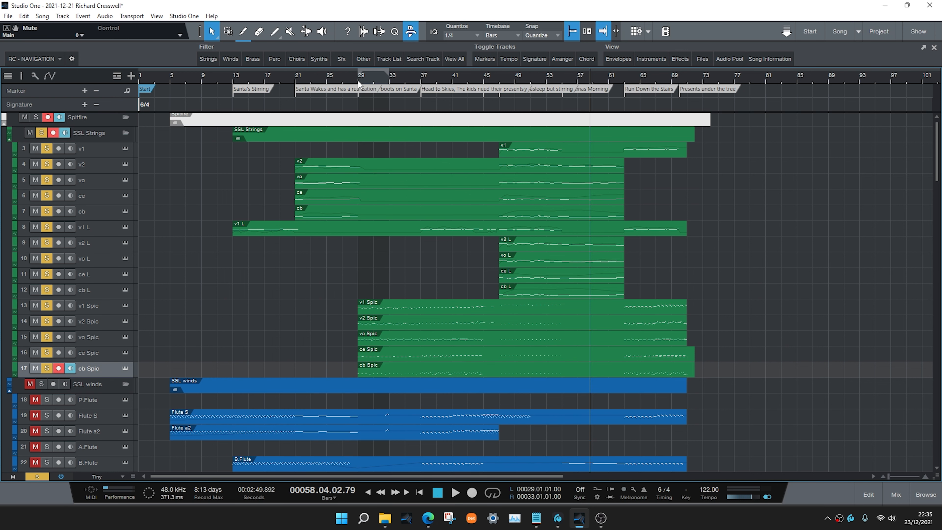
scroll(366, 113, up, 3)
click(348, 86)
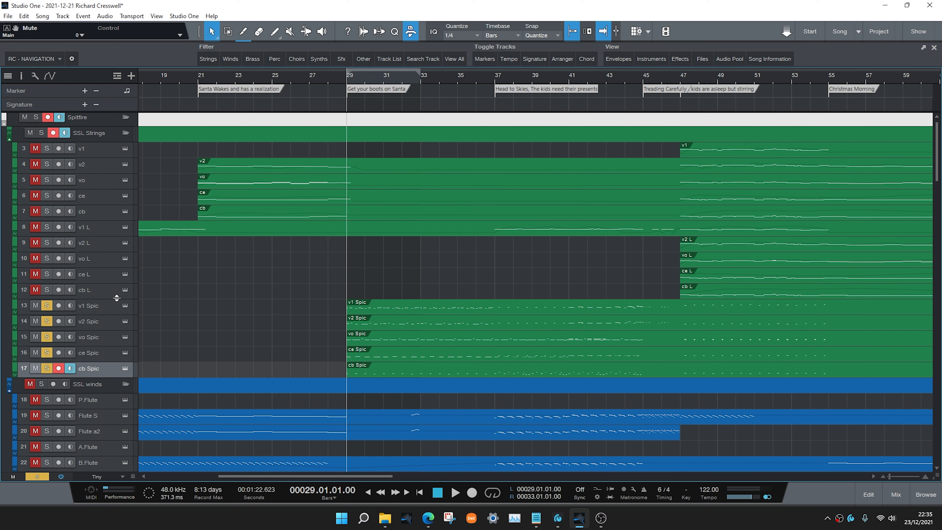
- Play the soloed Spic tracks from the "Get your boots on Santa" marker and stop playback
key(space)
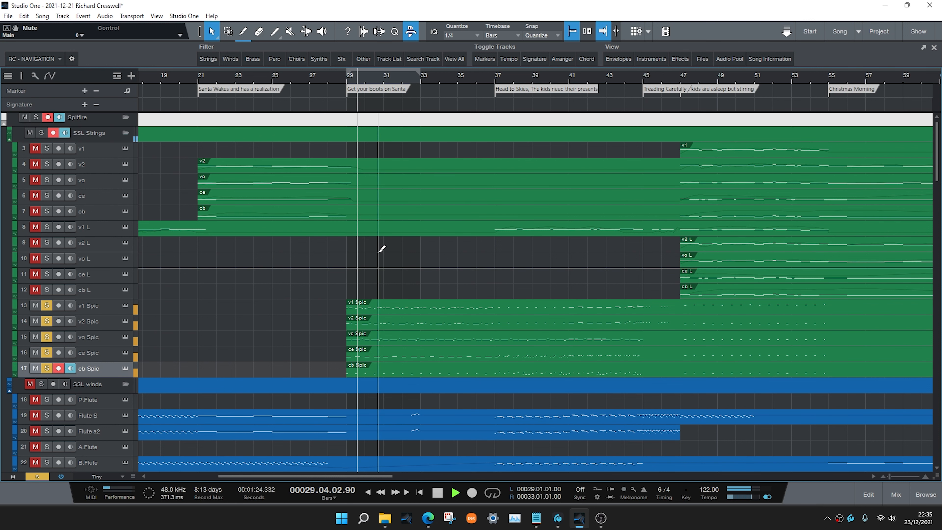
scroll(366, 248, down, 3)
scroll(405, 245, up, 1)
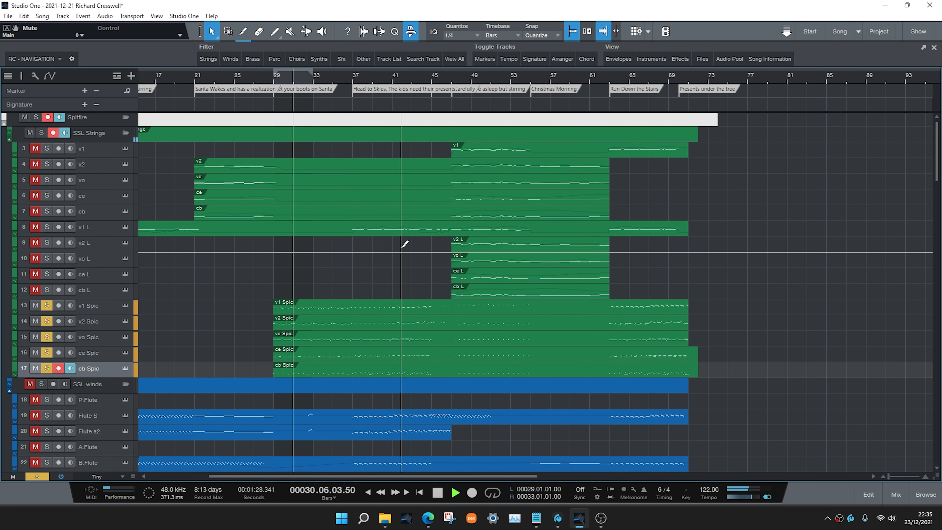
scroll(405, 244, up, 1)
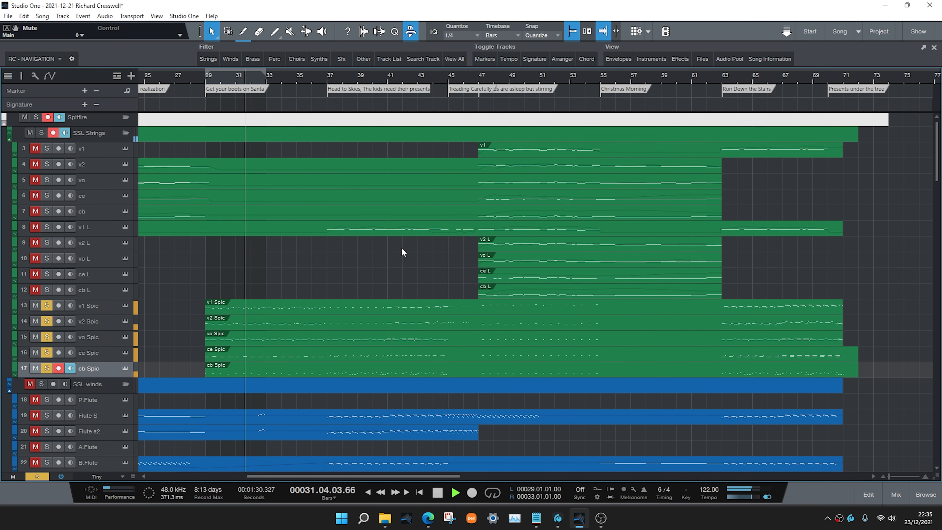
key(space)
- Listen to the soloed Spic tracks from bar 41, and again from the "Run Down the Stairs" marker at bar 63
click(387, 85)
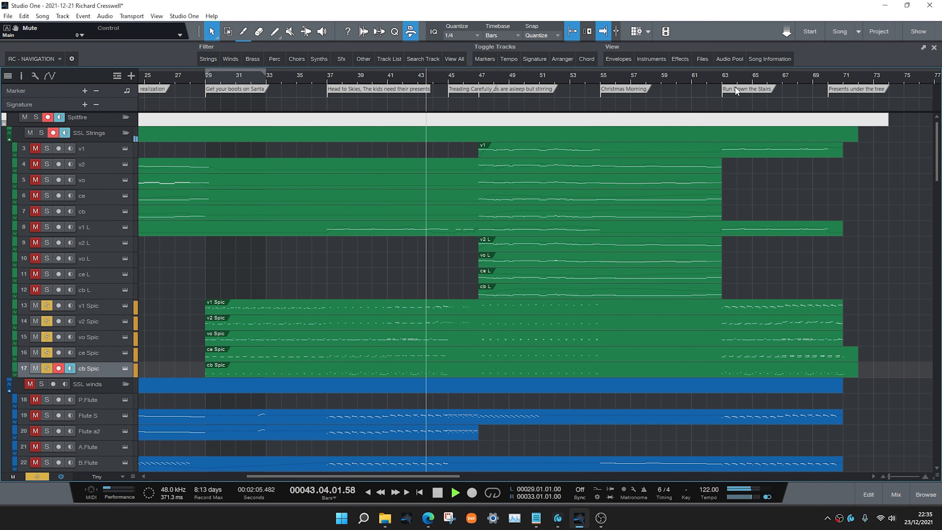
key(space)
click(723, 81)
click(725, 87)
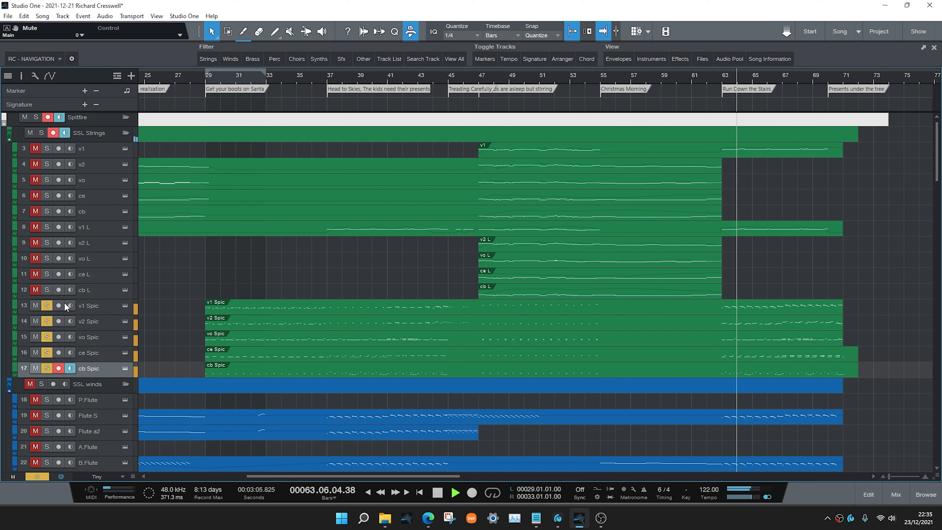
- Remove v1 Spic and v2 Spic from the solo, then play the vo, ce and cb Spic tracks from bar 29 and stop
click(46, 307)
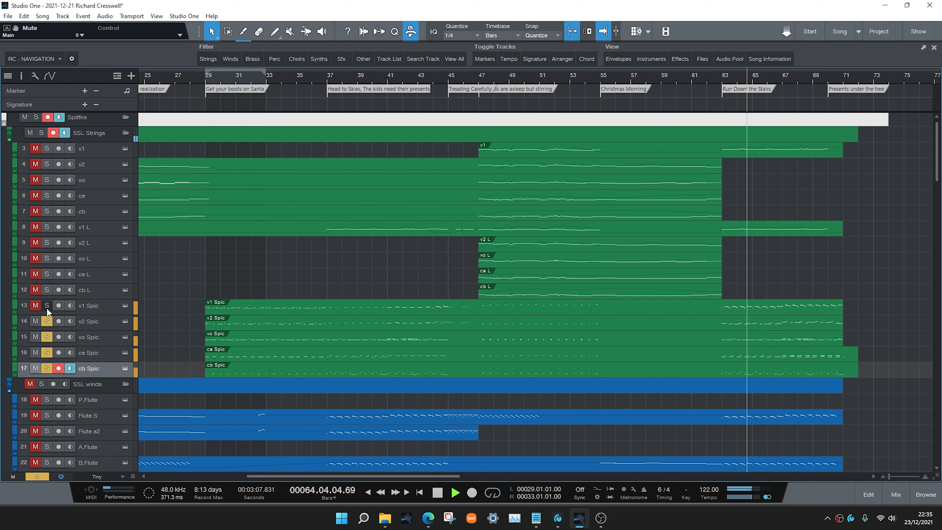
click(49, 319)
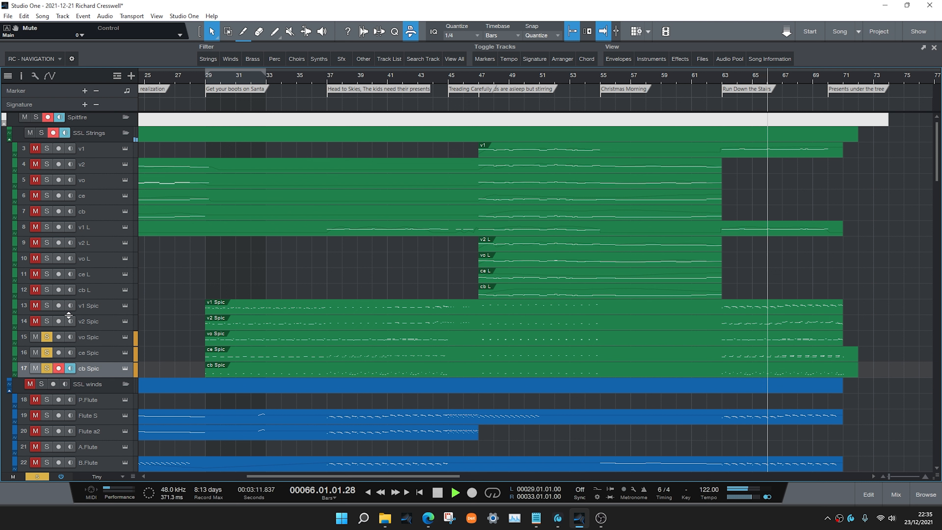
click(209, 88)
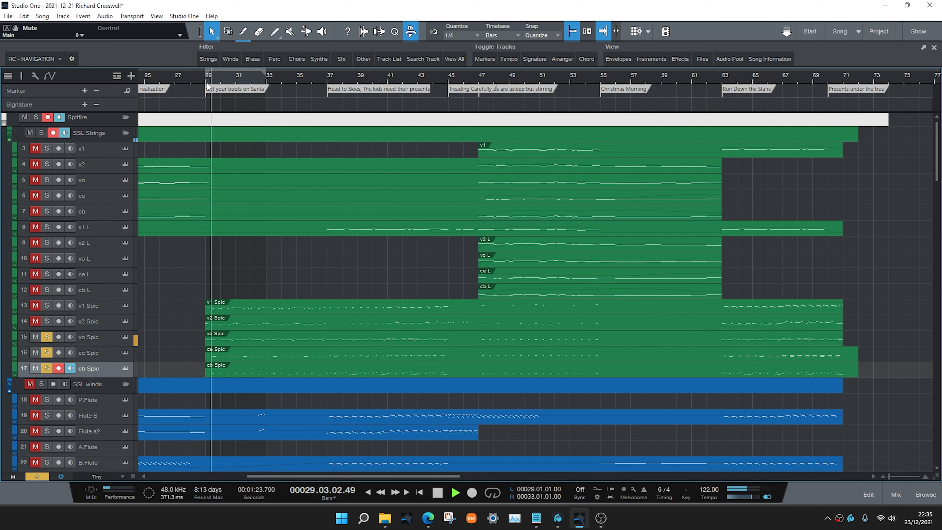
key(space)
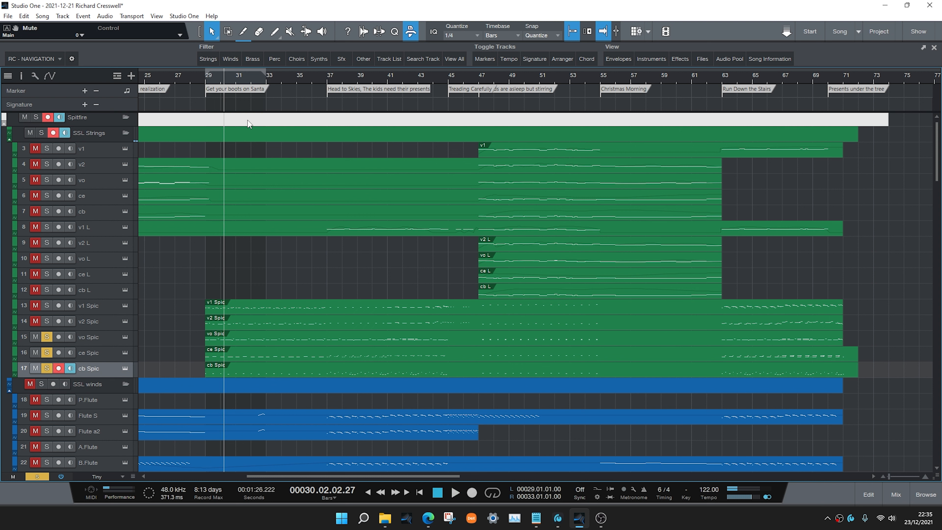
- Listen to the soloed vo, ce and cb Spic tracks again from bar 29, and from the start of "Run Down the Stairs" in bar 63
click(209, 88)
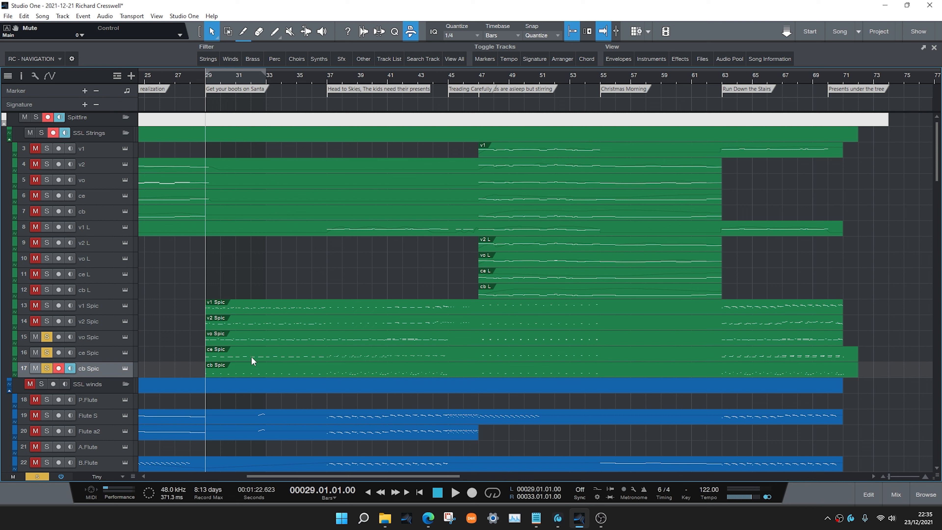
key(space)
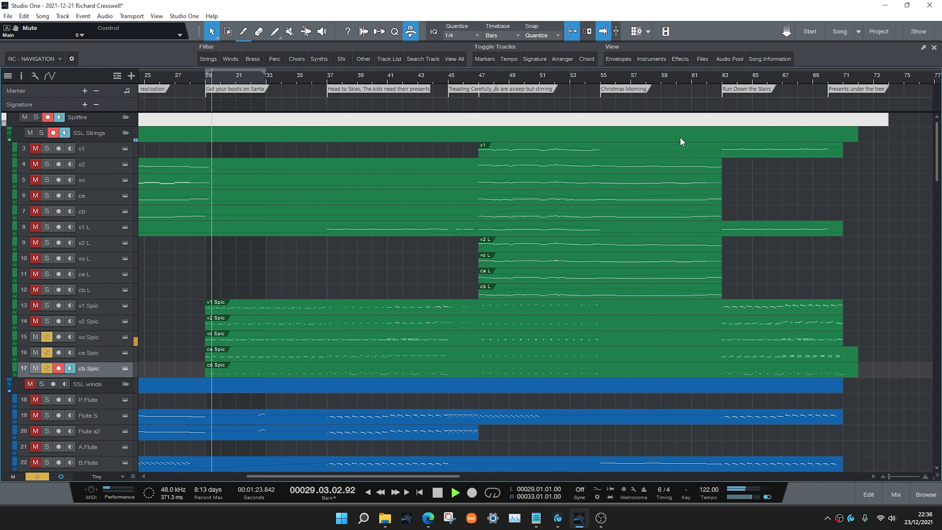
key(space)
click(724, 78)
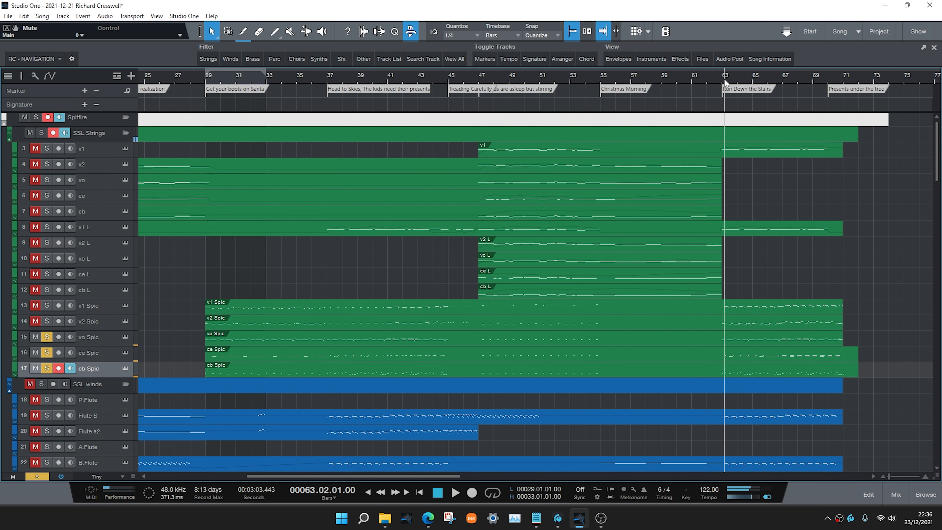
key(space)
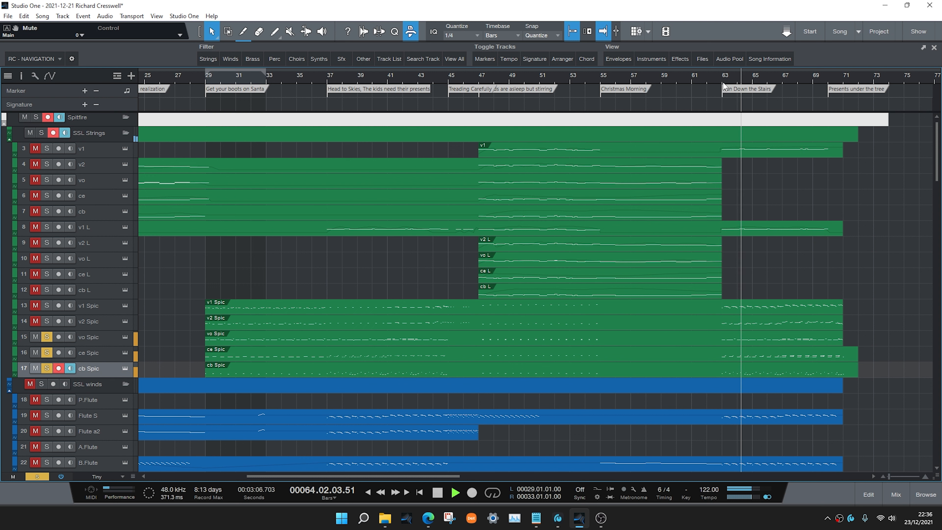
key(space)
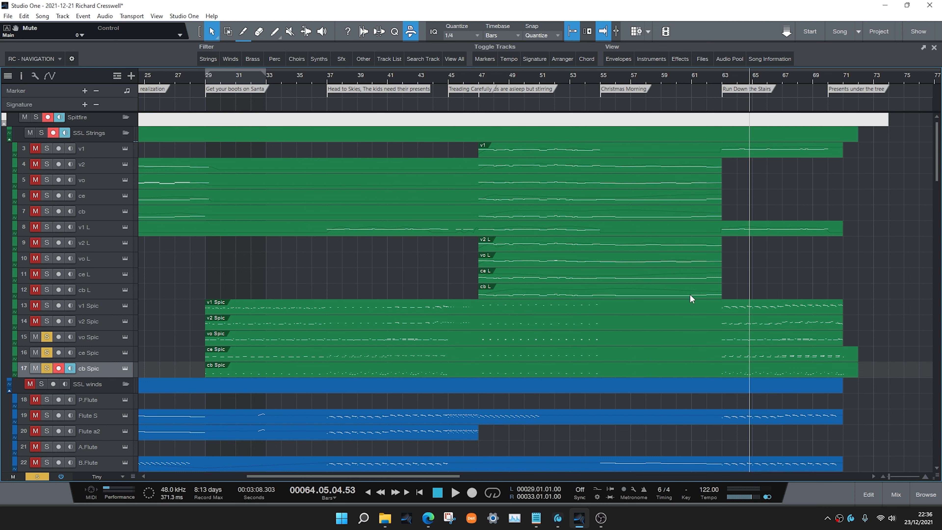
- Solo only Flute S and Flute a2 in SSL winds, play them from the "Head to Skies" marker at bar 37, and stop
scroll(290, 277, down, 3)
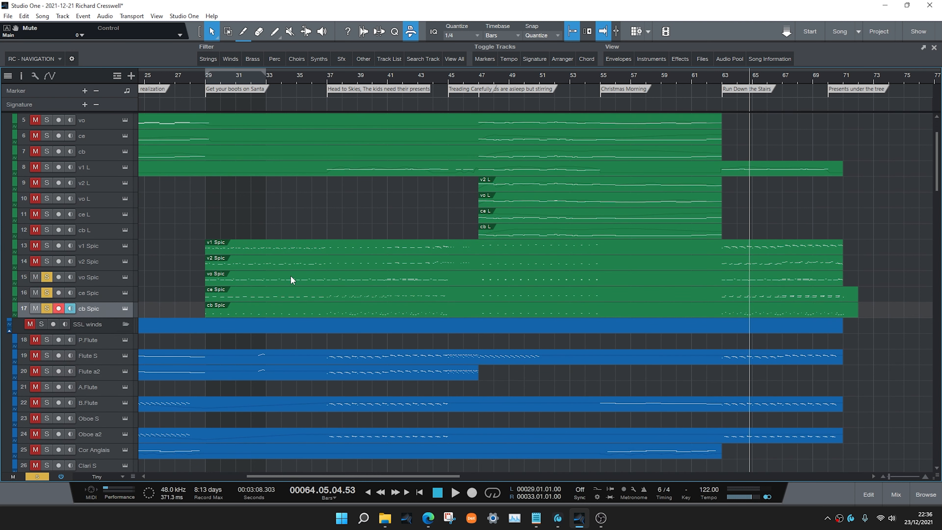
scroll(307, 276, down, 3)
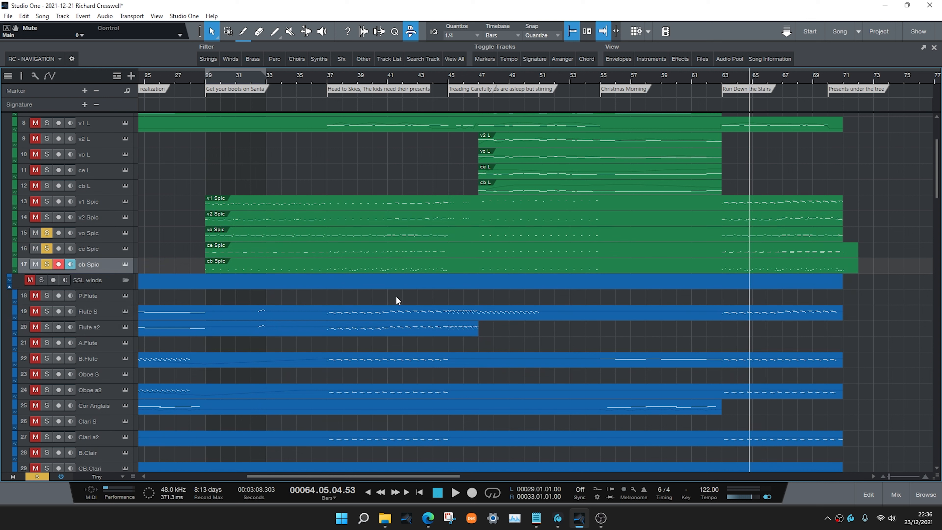
drag(48, 312, 47, 327)
click(328, 87)
key(space)
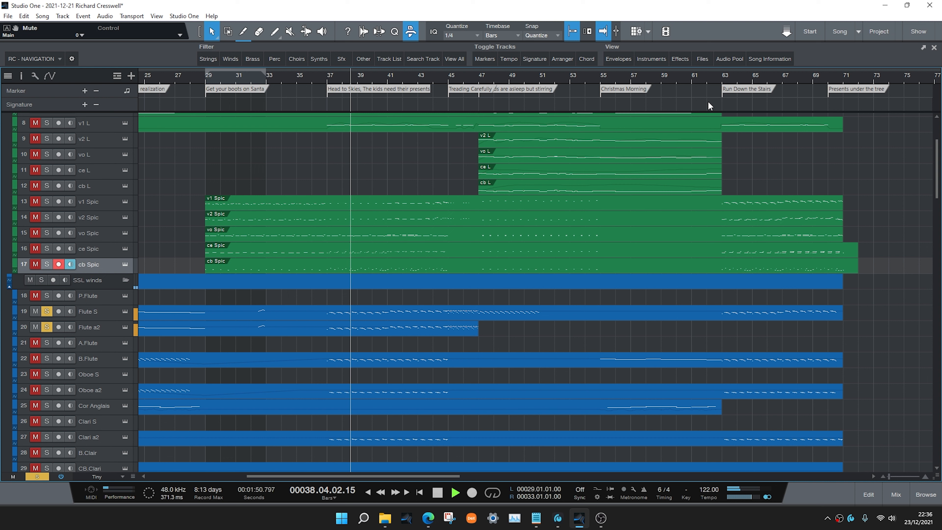
key(space)
- Add B.Flute and Oboe a2 to the soloed flutes, play from the "Run Down the Stairs" marker at bar 63, and stop
click(721, 89)
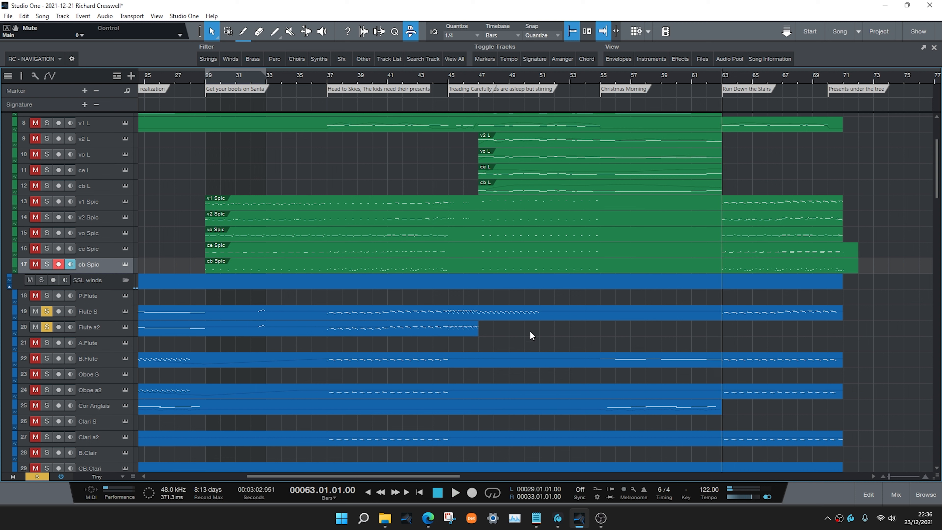
click(46, 349)
drag(50, 358, 52, 345)
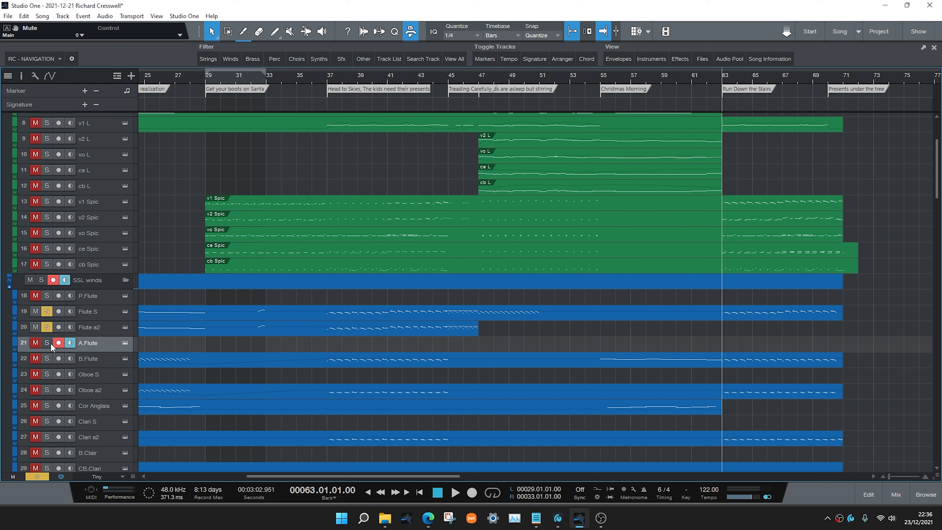
click(47, 358)
key(space)
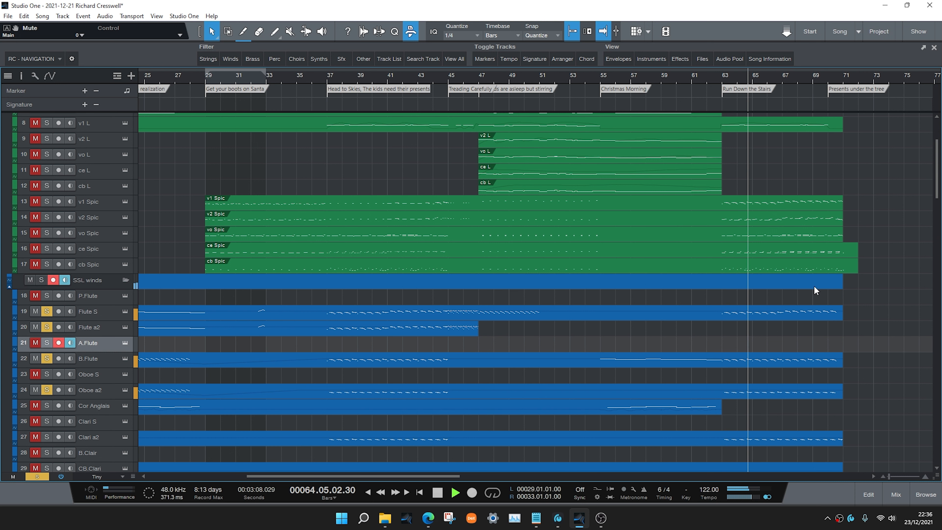
key(space)
- Clear all track solos and shrink the track heights to Minimal to show the whole arrangement from the top
scroll(762, 288, down, 3)
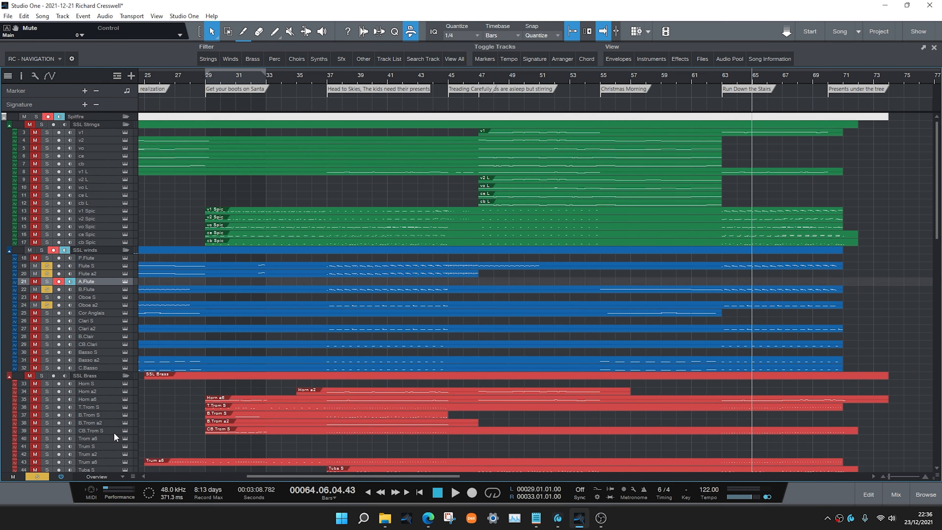
click(39, 476)
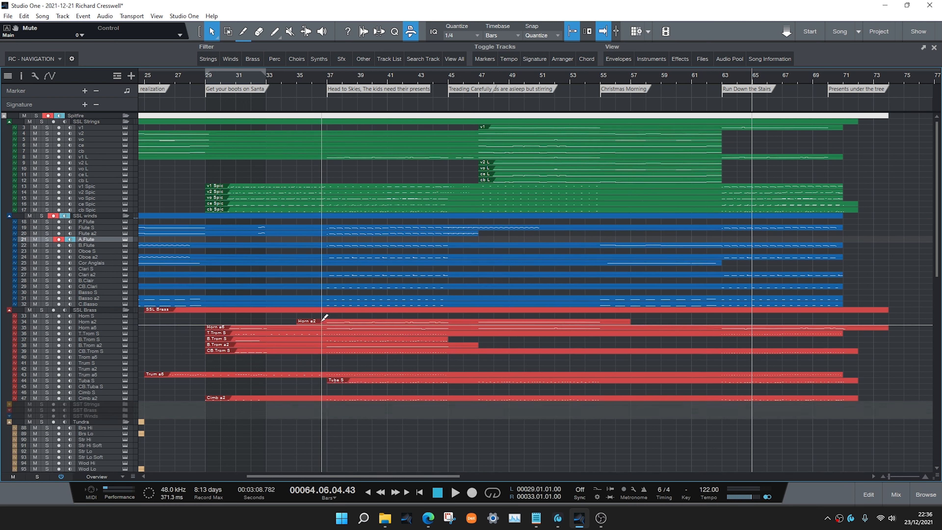
scroll(320, 322, down, 3)
scroll(321, 325, down, 2)
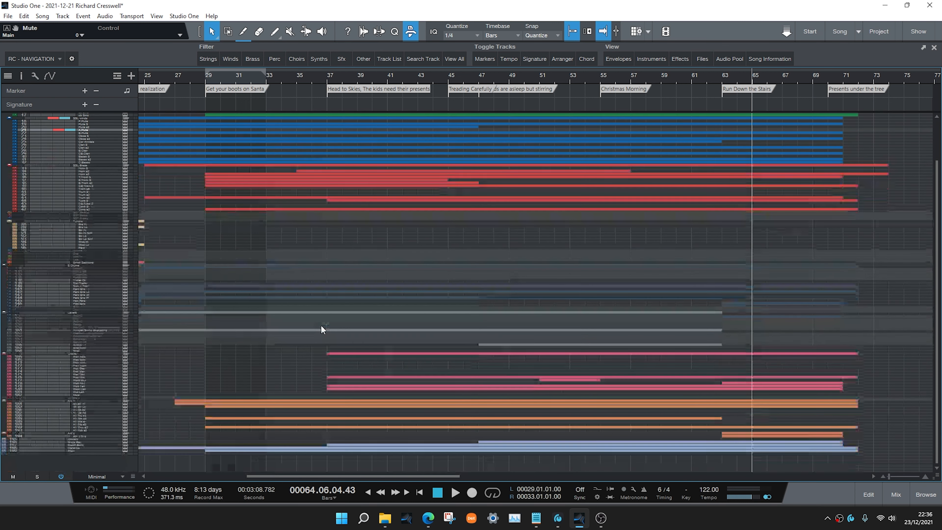
scroll(322, 326, up, 2)
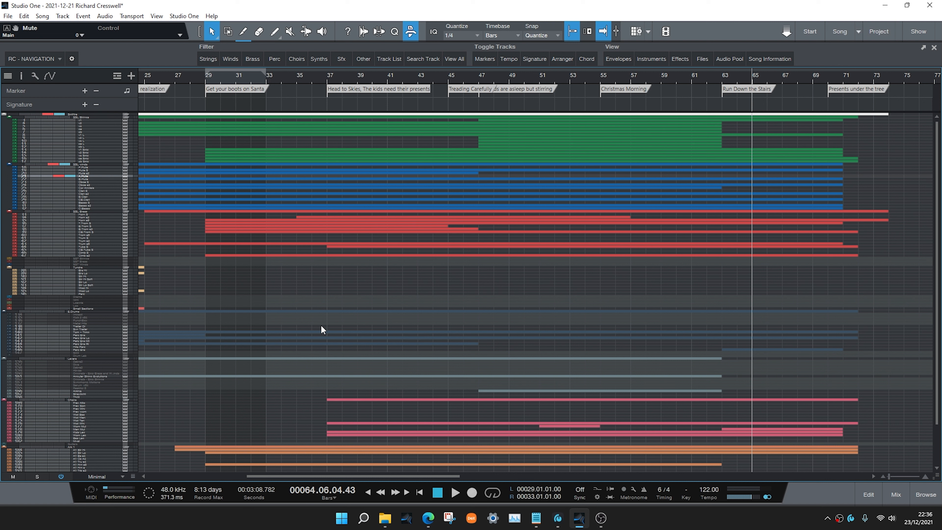